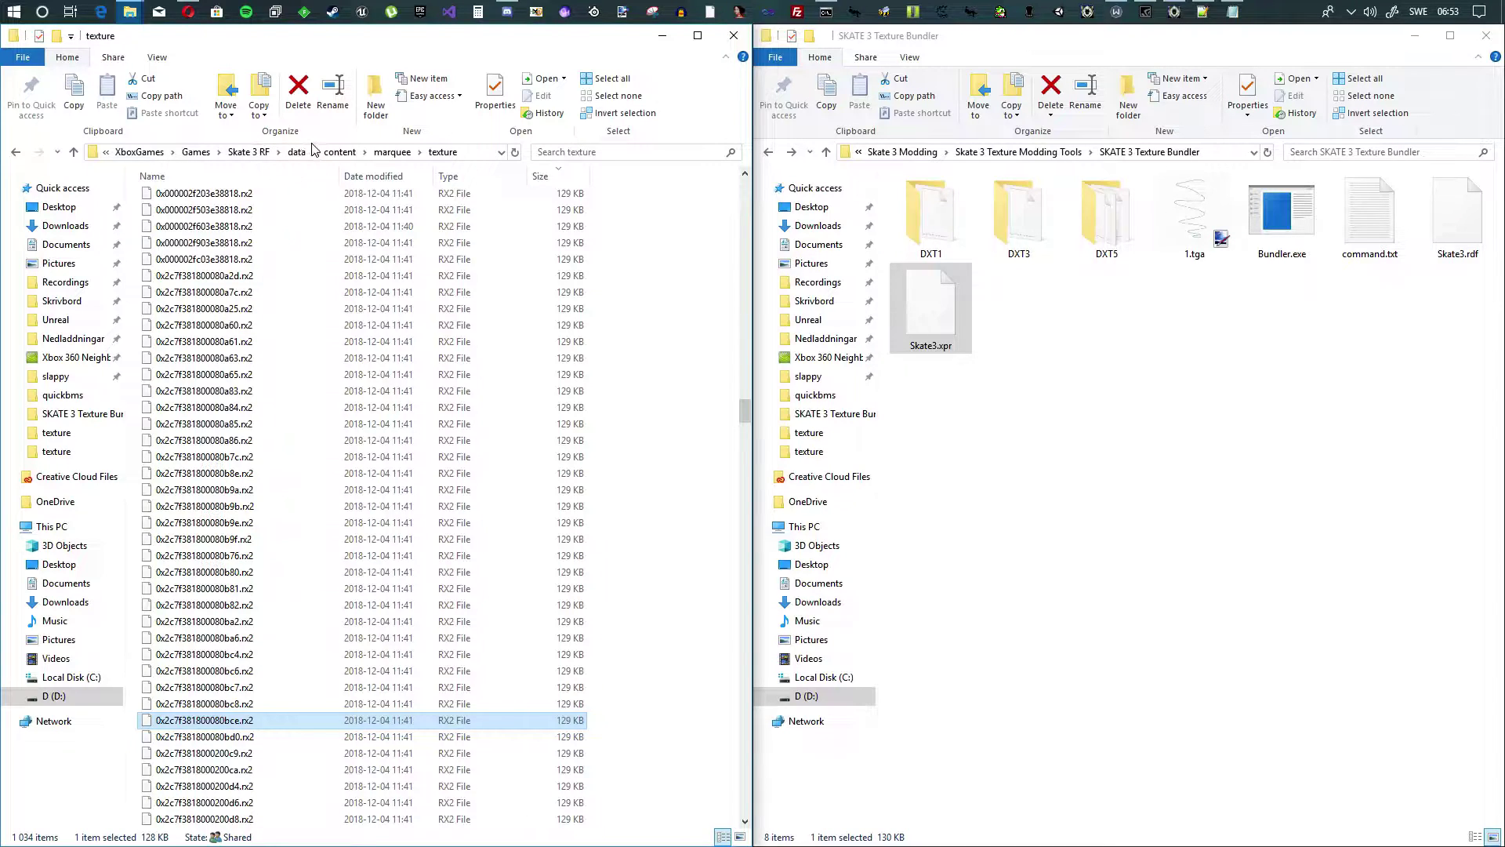
left_click(262, 152)
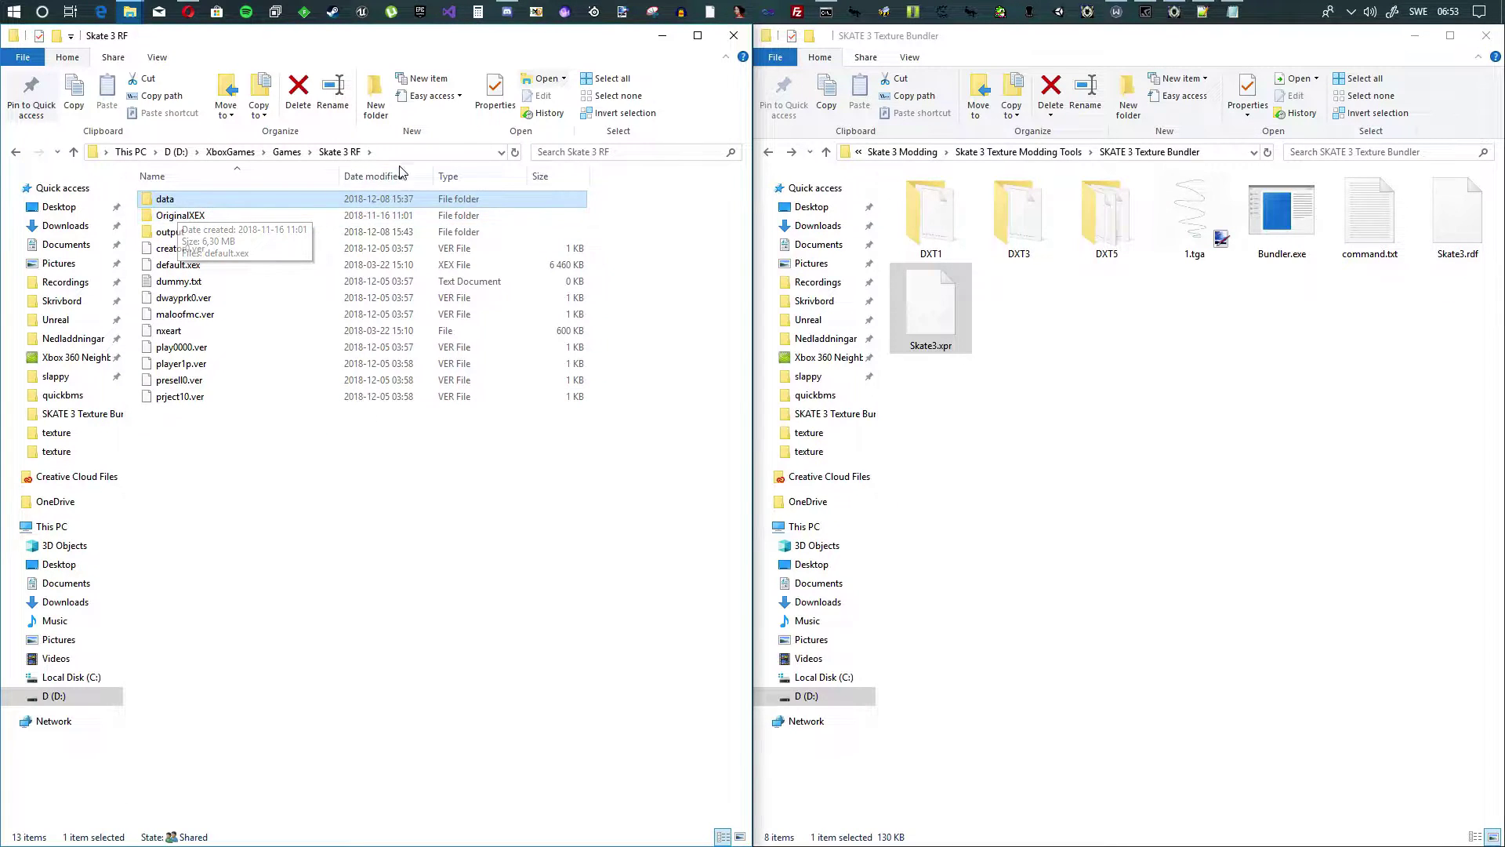
left_click(287, 151)
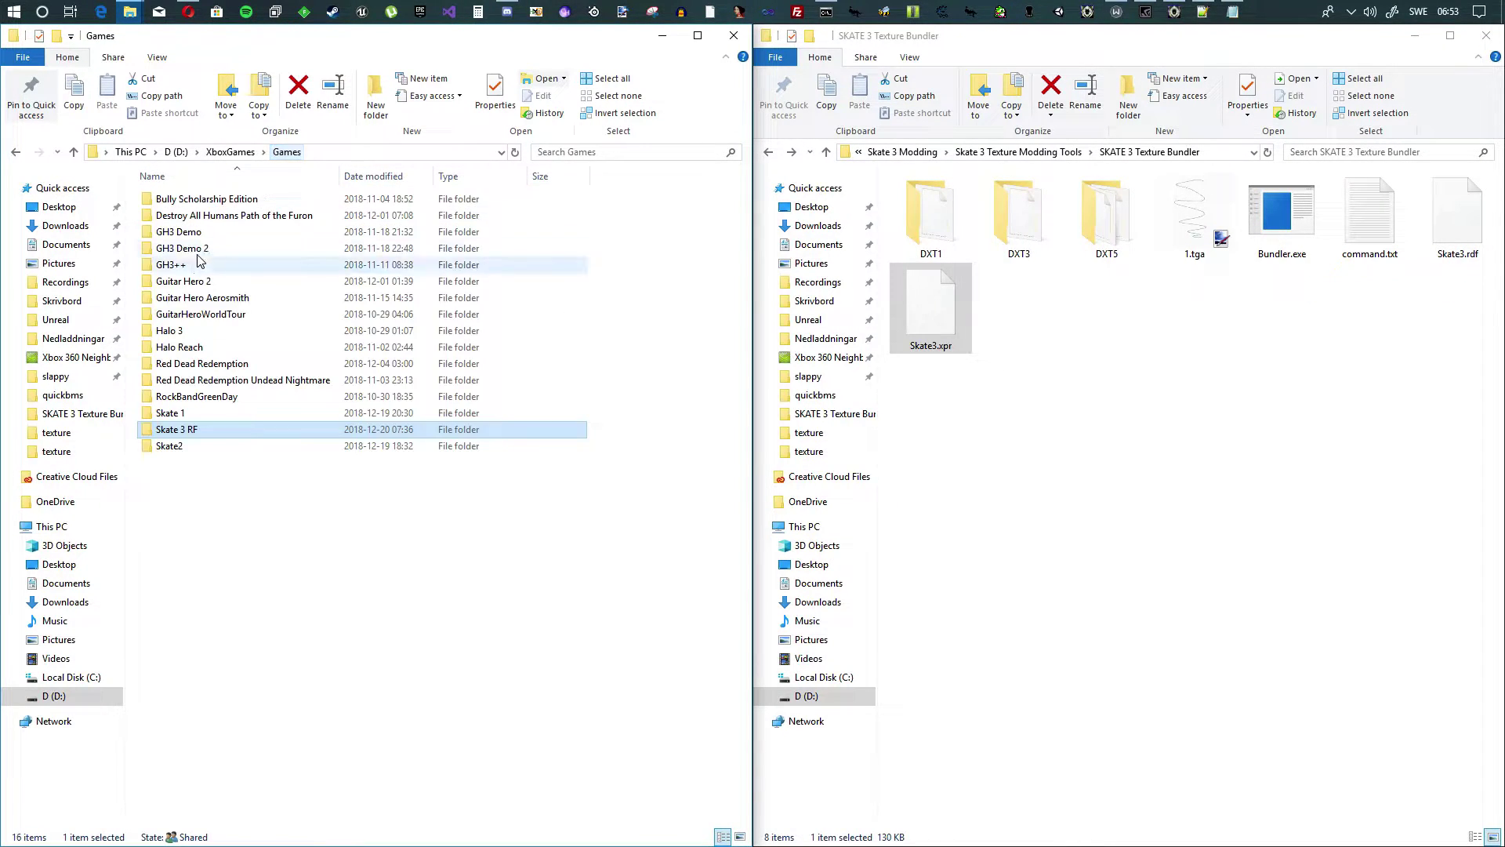
double_click(191, 434)
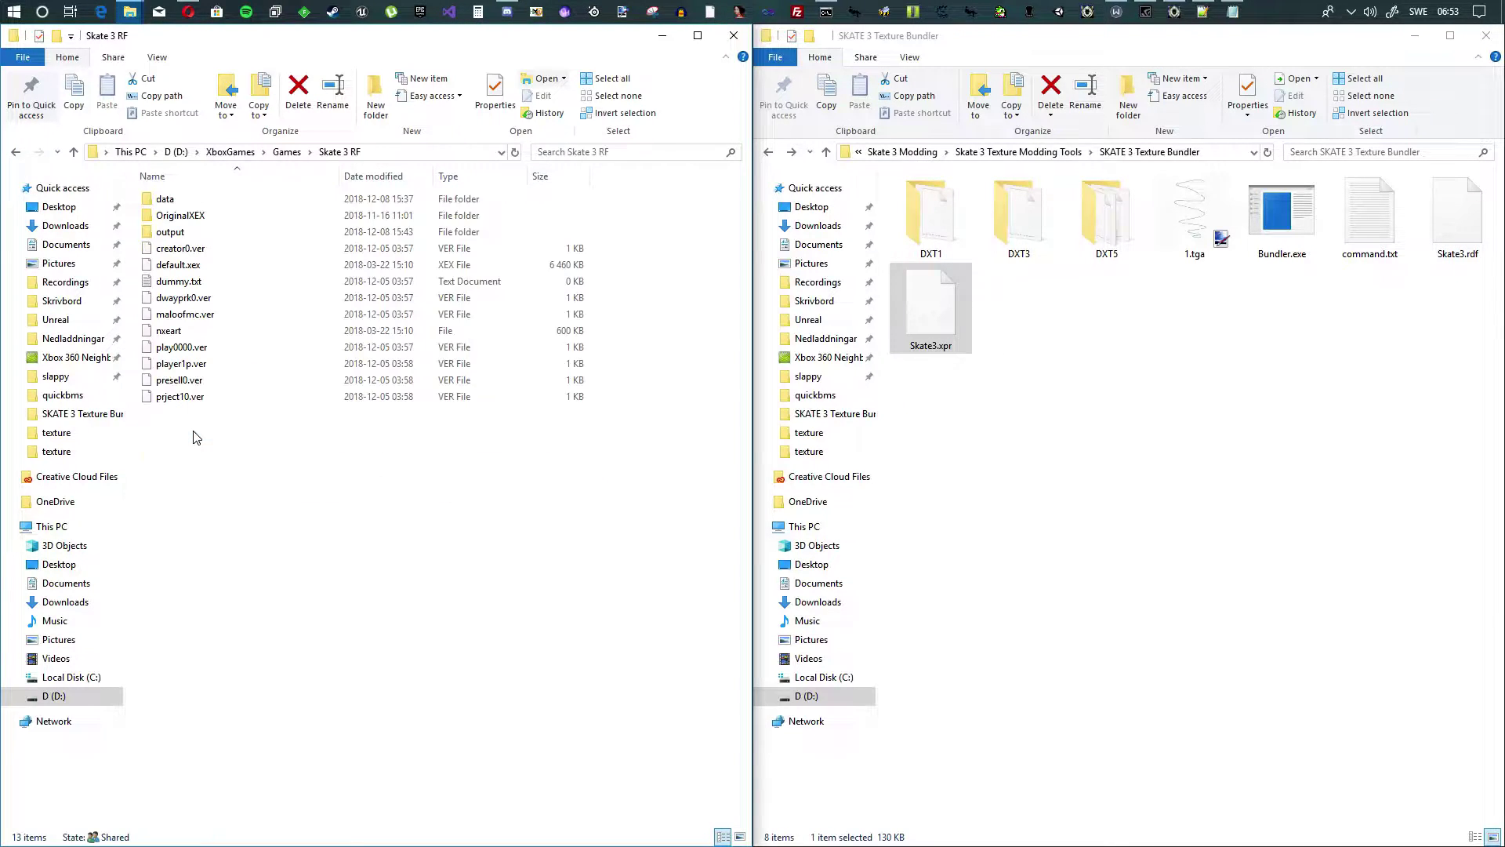
double_click(178, 203)
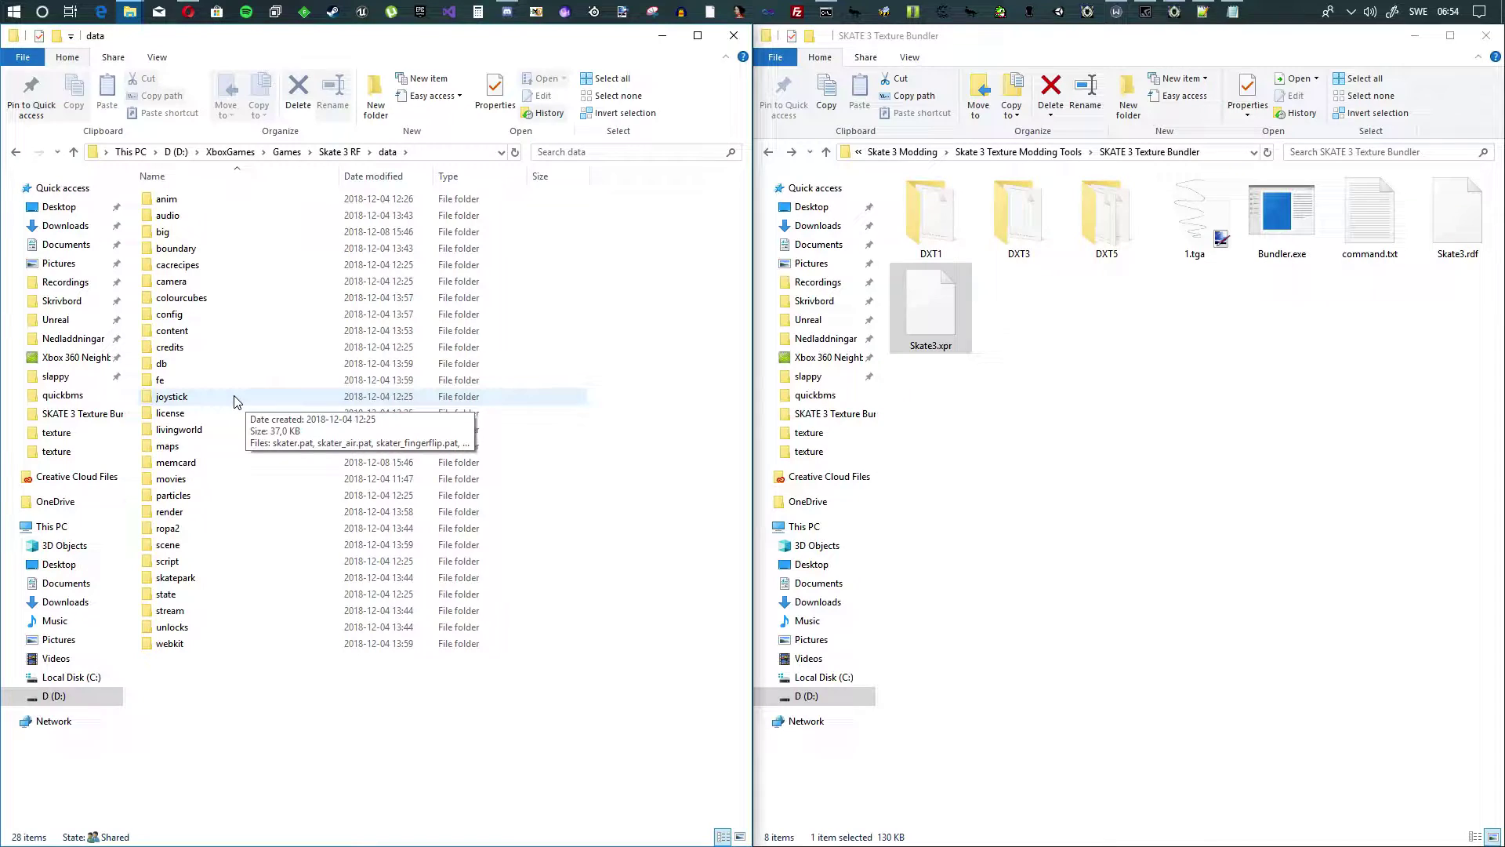
double_click(171, 330)
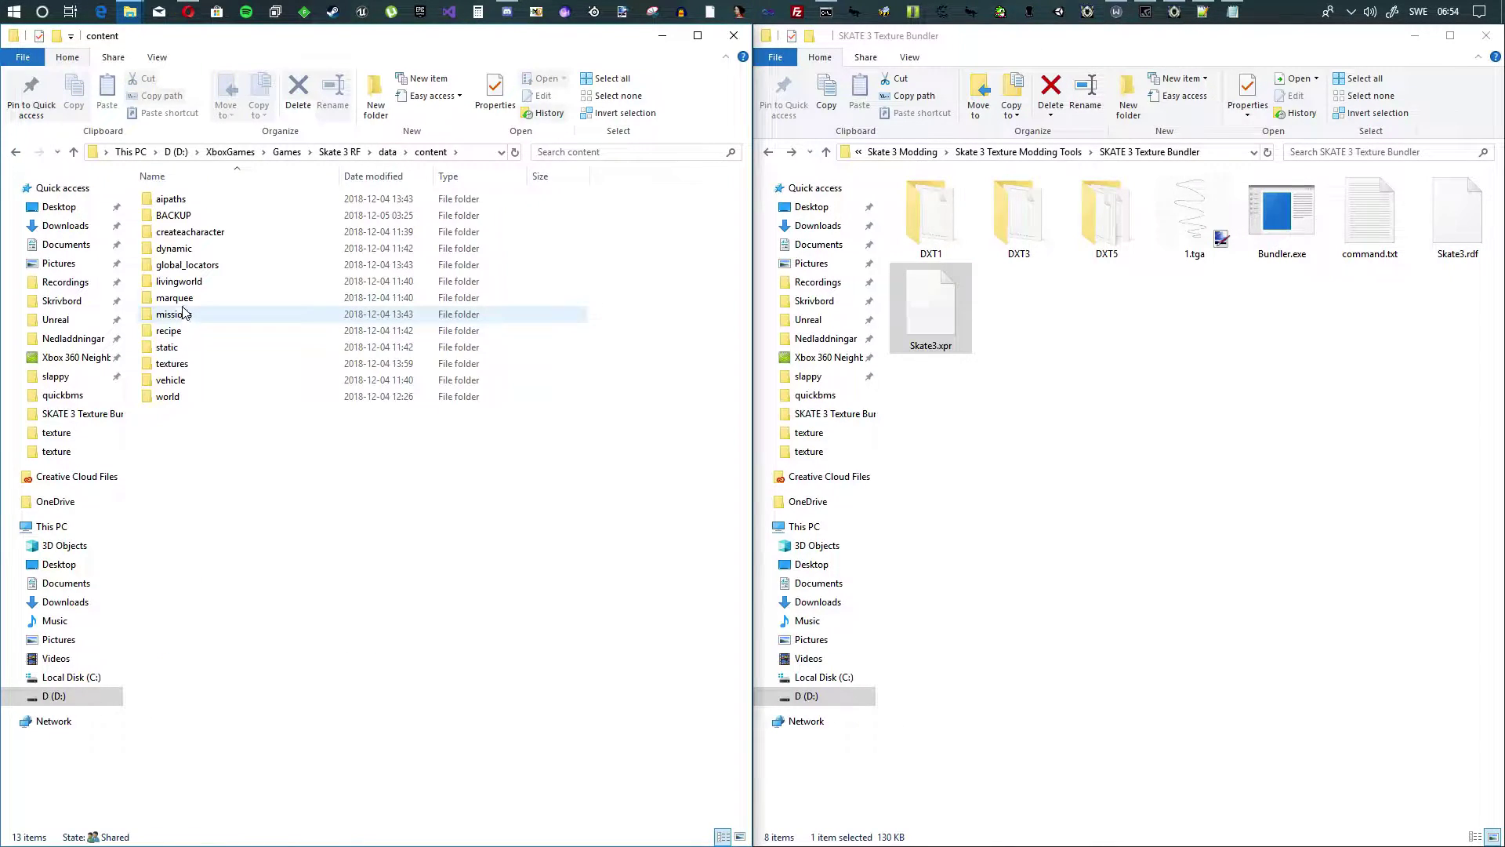
double_click(197, 303)
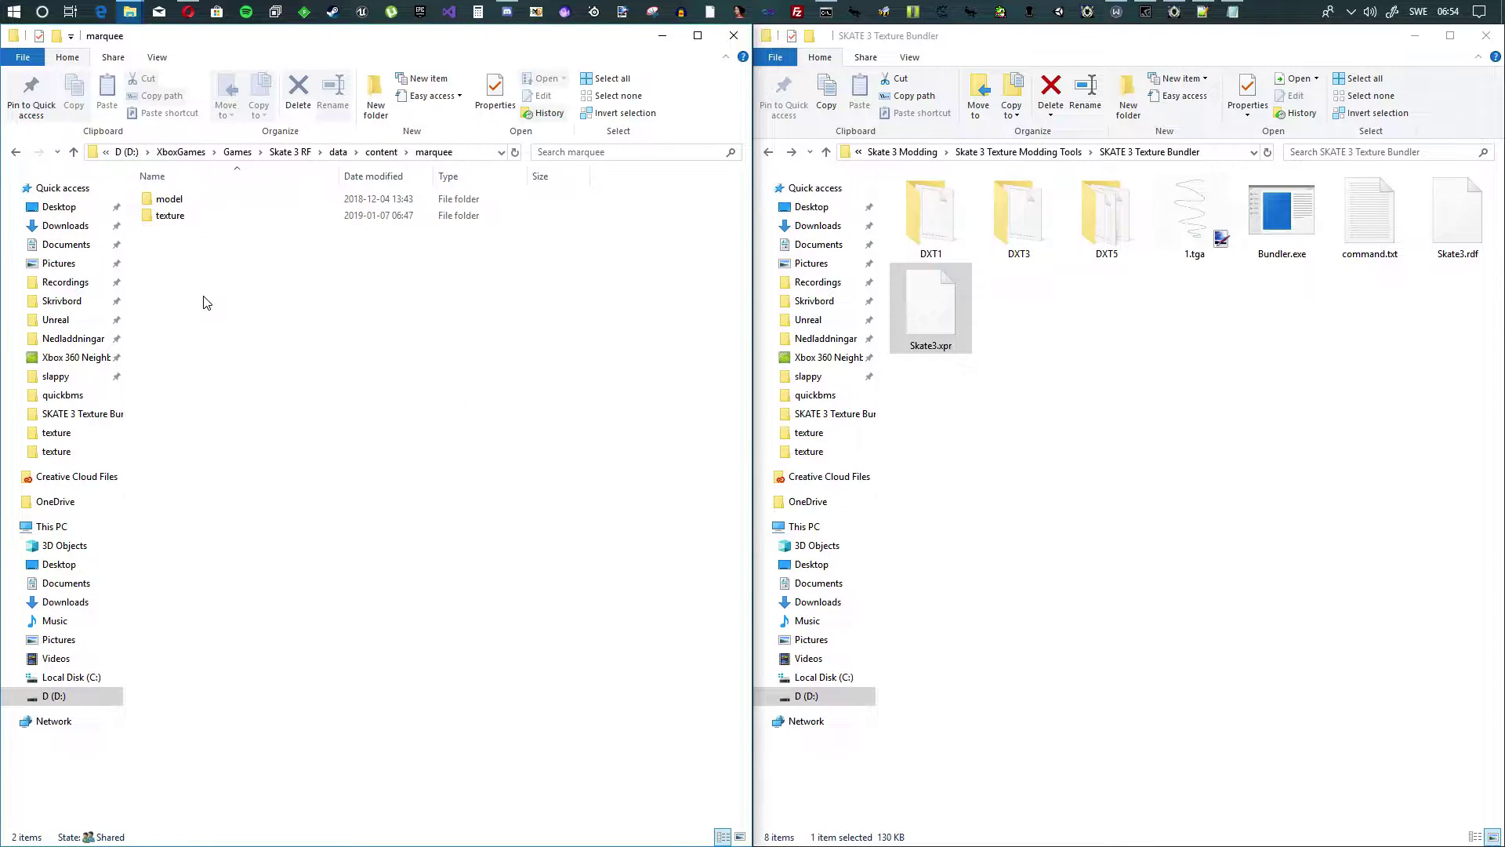
left_click(185, 226)
double_click(188, 225)
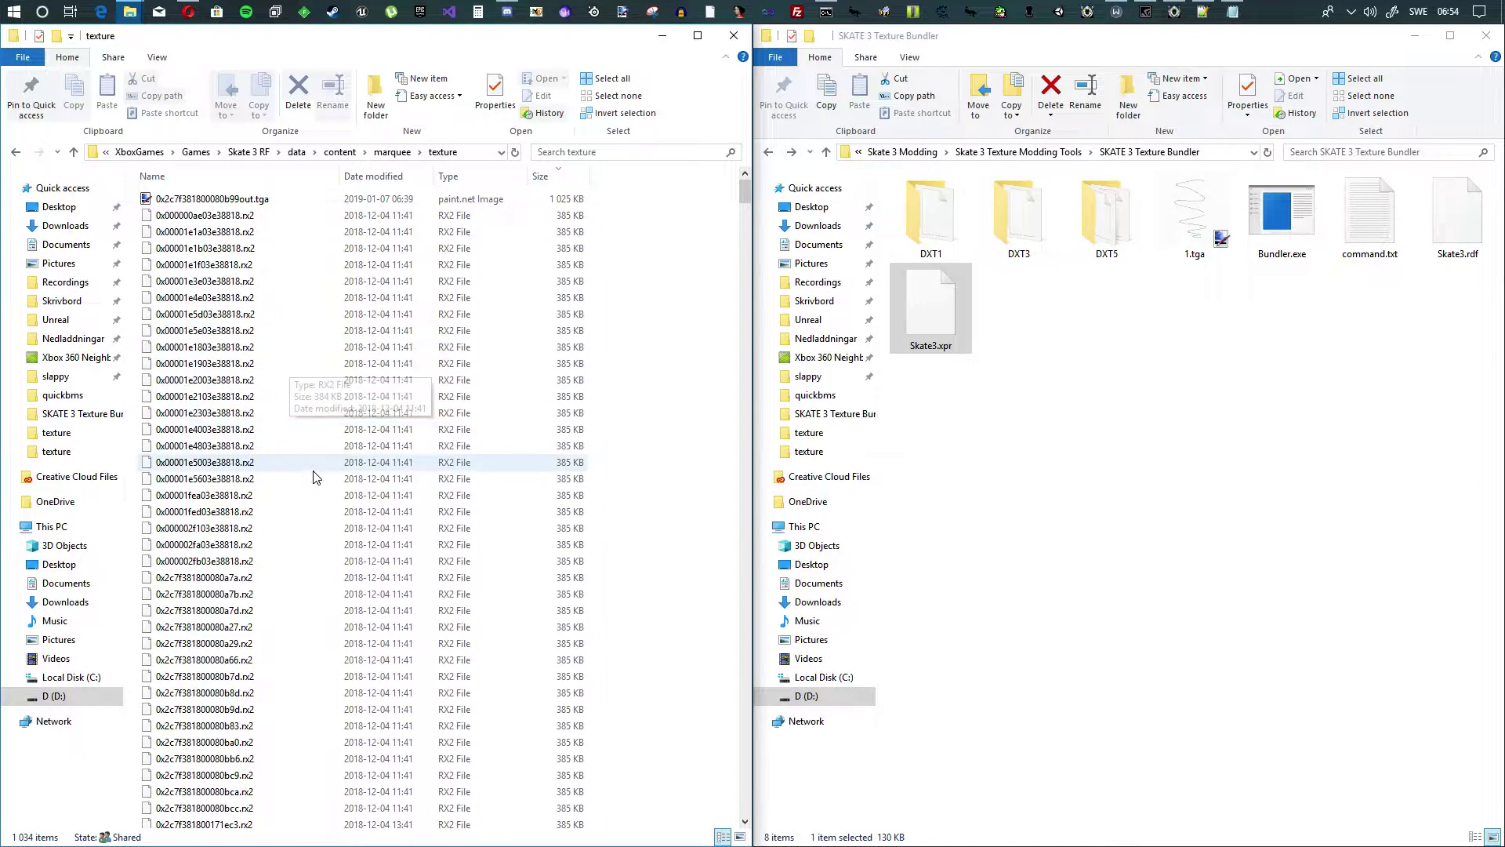
scroll(304, 486, "down", 4)
scroll(267, 533, "down", 15)
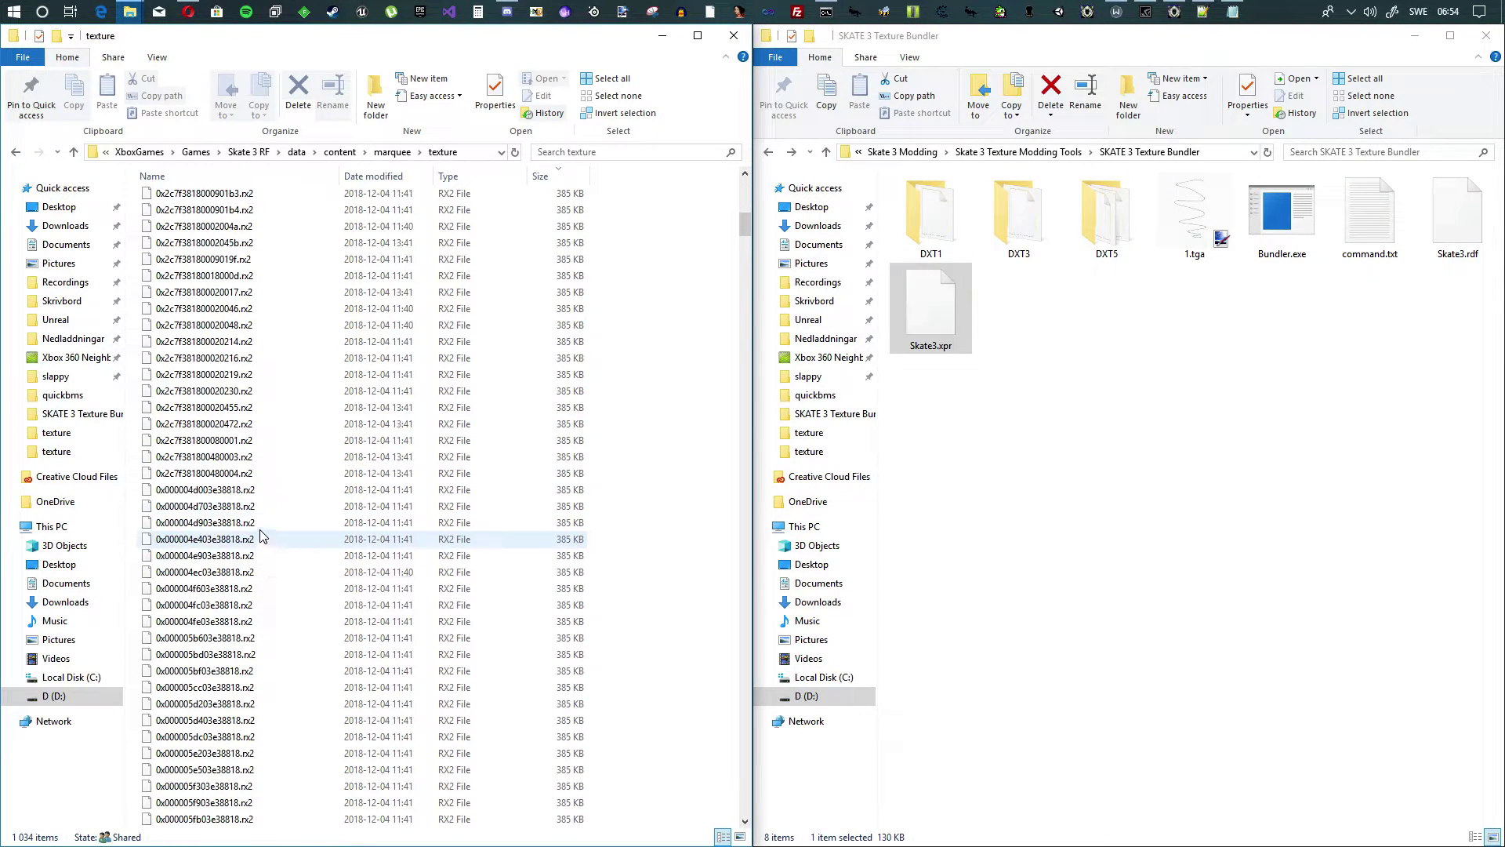
left_click_drag(741, 242, 746, 189)
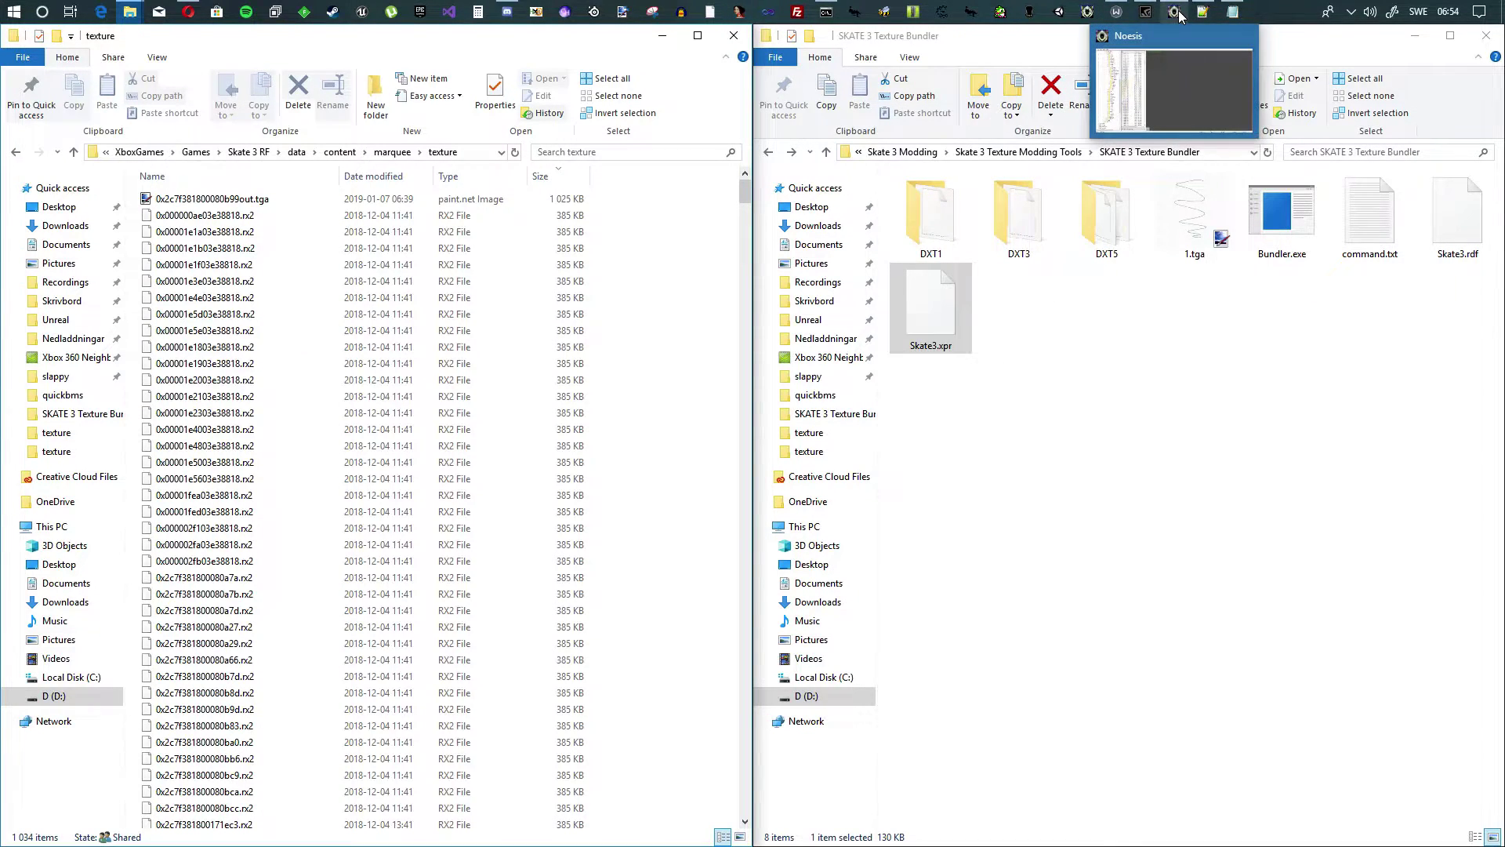
In Noesis, preview the face texture 0x2c7f381800080b99.rx2 in the marquee texture folder.
left_click(1138, 71)
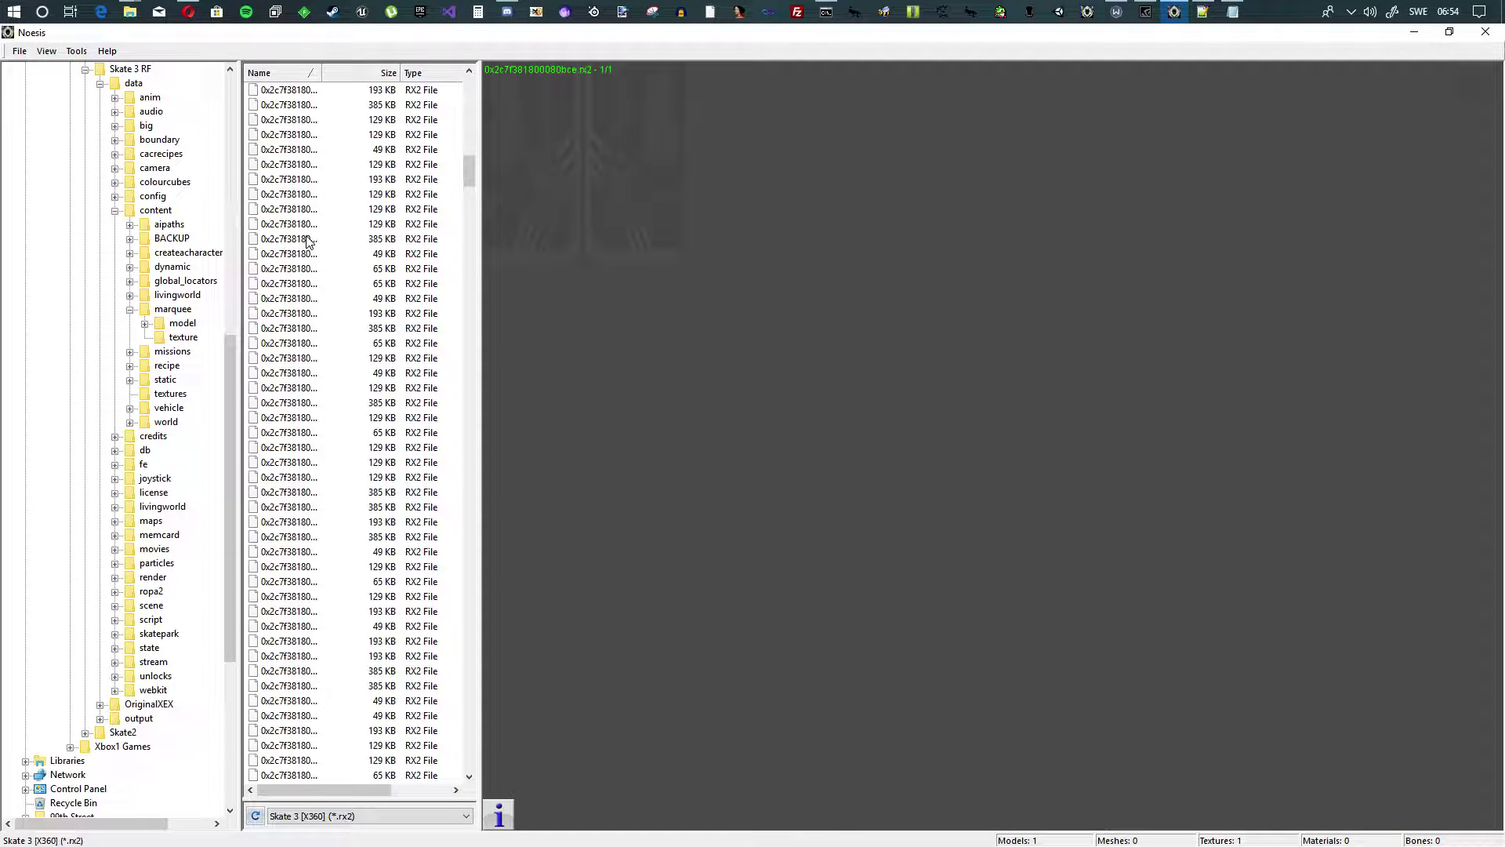
left_click(304, 314)
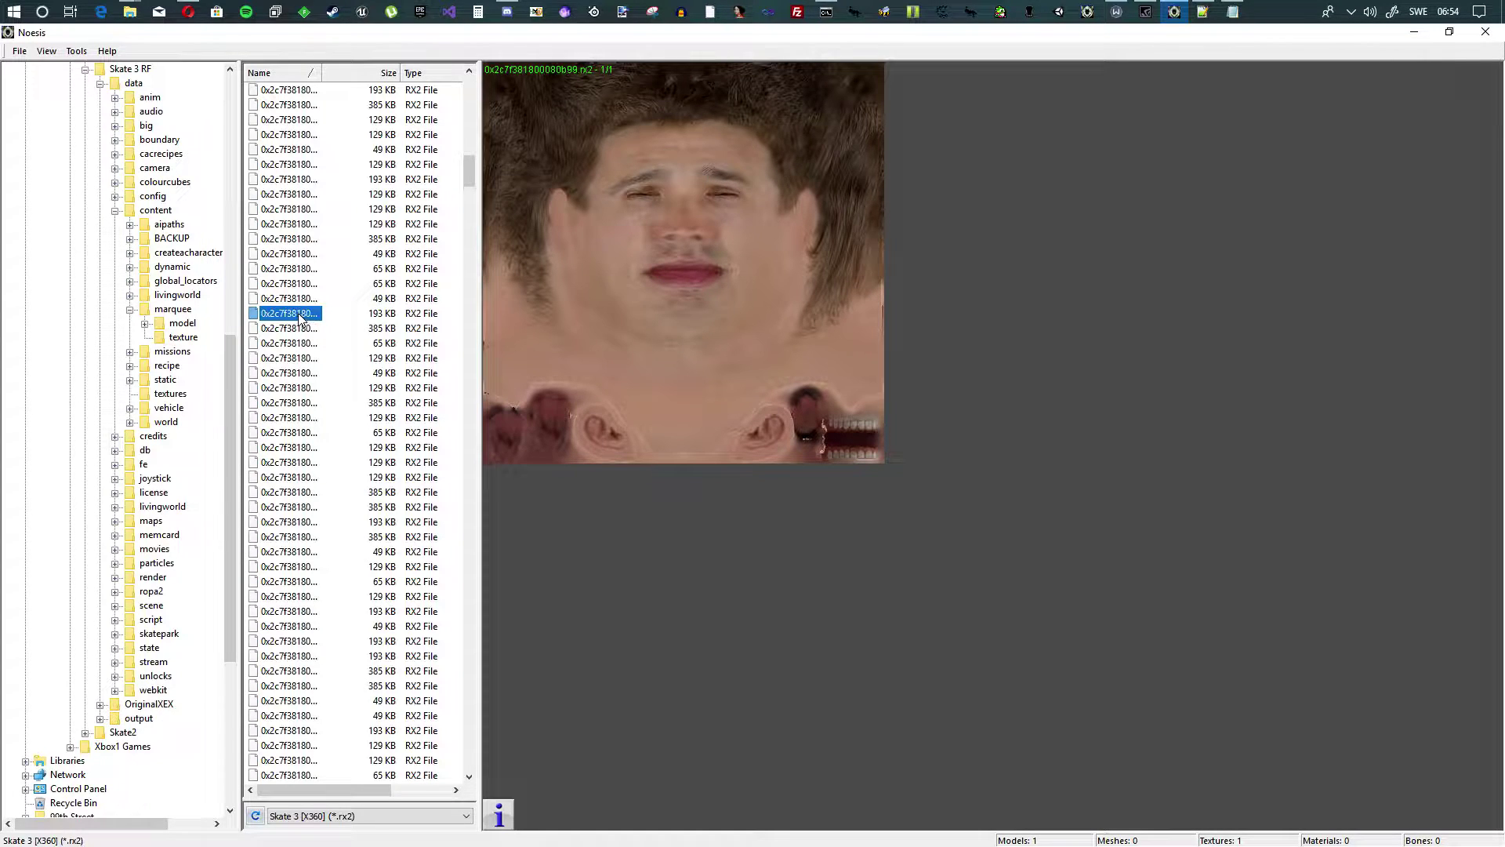
right_click(299, 317)
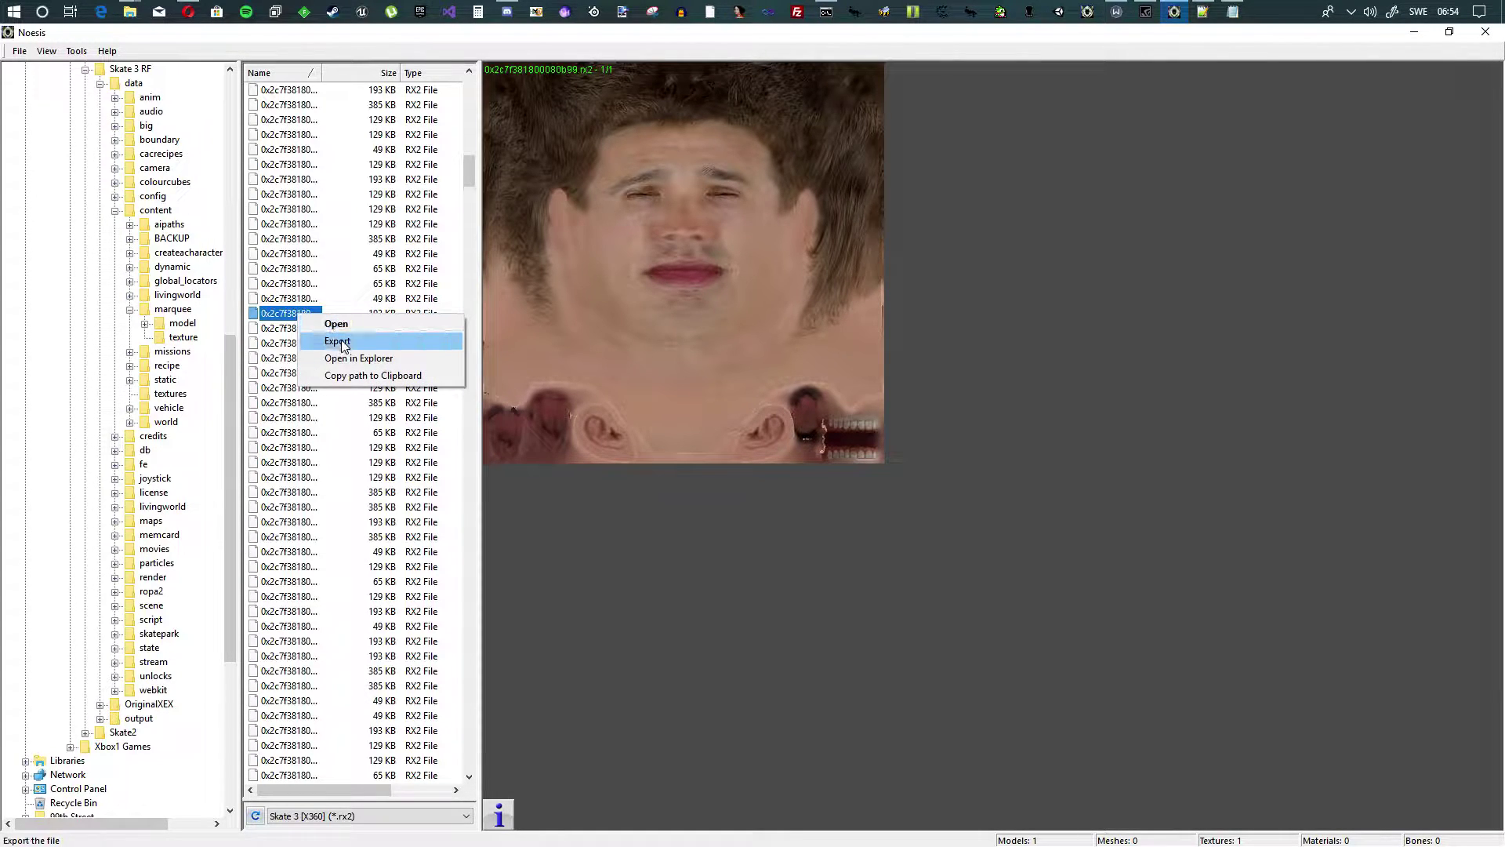
Preview the other .rx2 textures further down the list, then reselect the face texture.
left_click(292, 329)
left_click(288, 345)
left_click(290, 357)
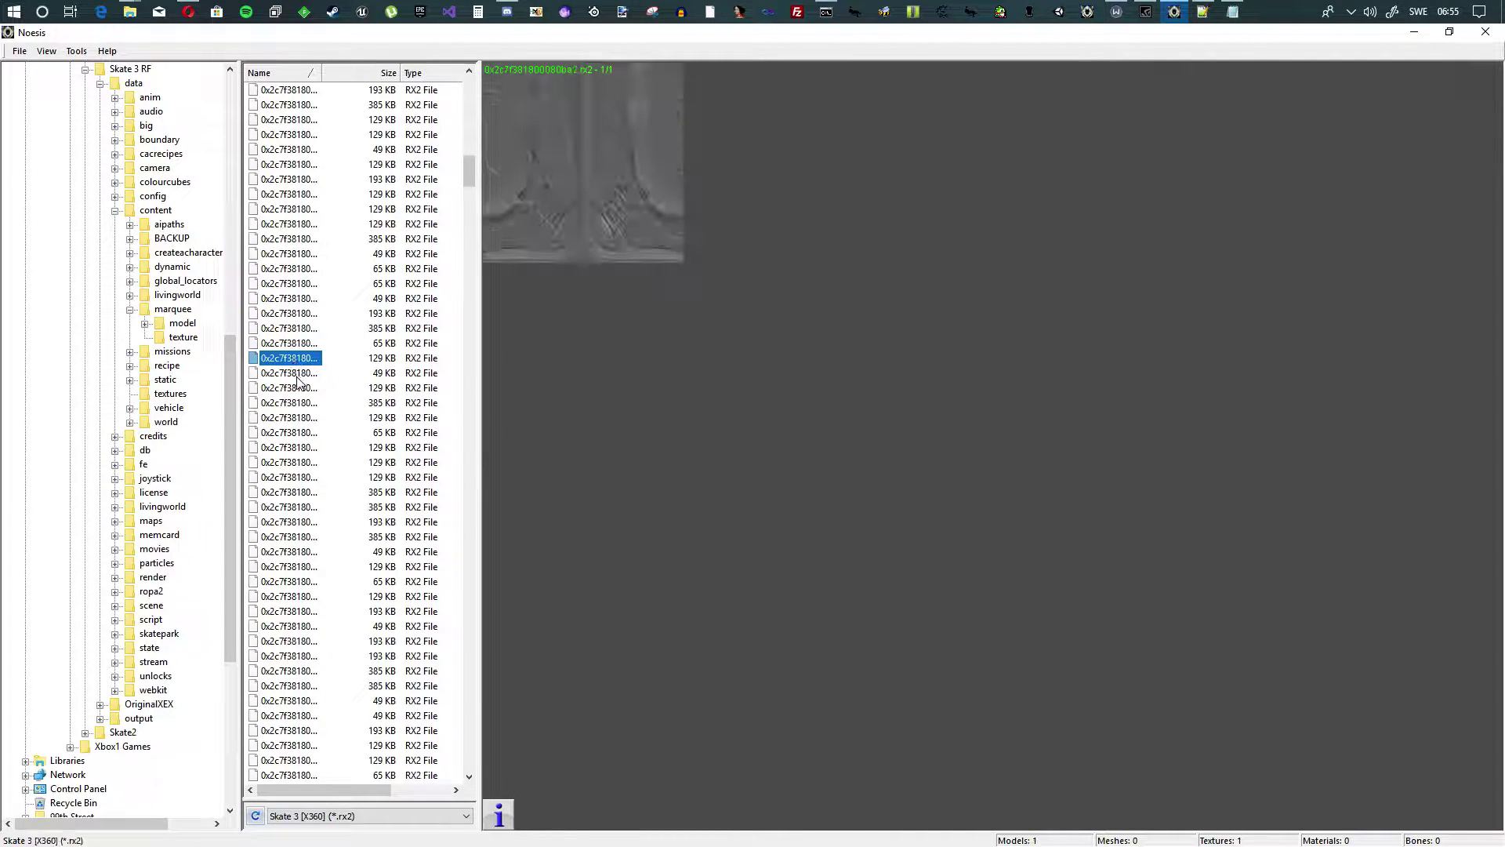
left_click(296, 372)
left_click(303, 417)
left_click(314, 462)
left_click(312, 521)
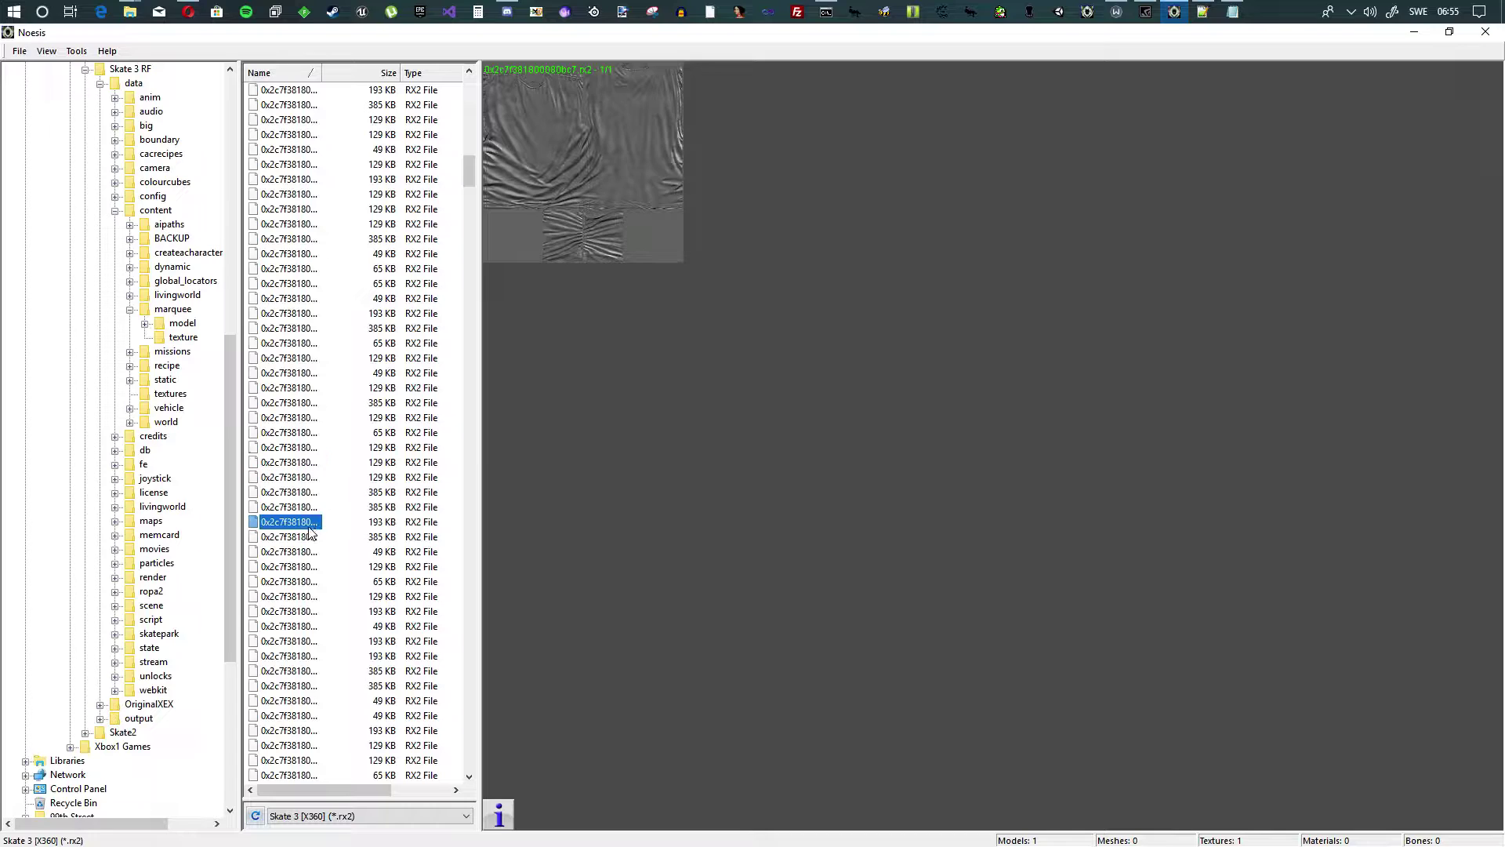
left_click(312, 566)
left_click(297, 596)
left_click(297, 581)
left_click(284, 345)
left_click(284, 329)
left_click(288, 311)
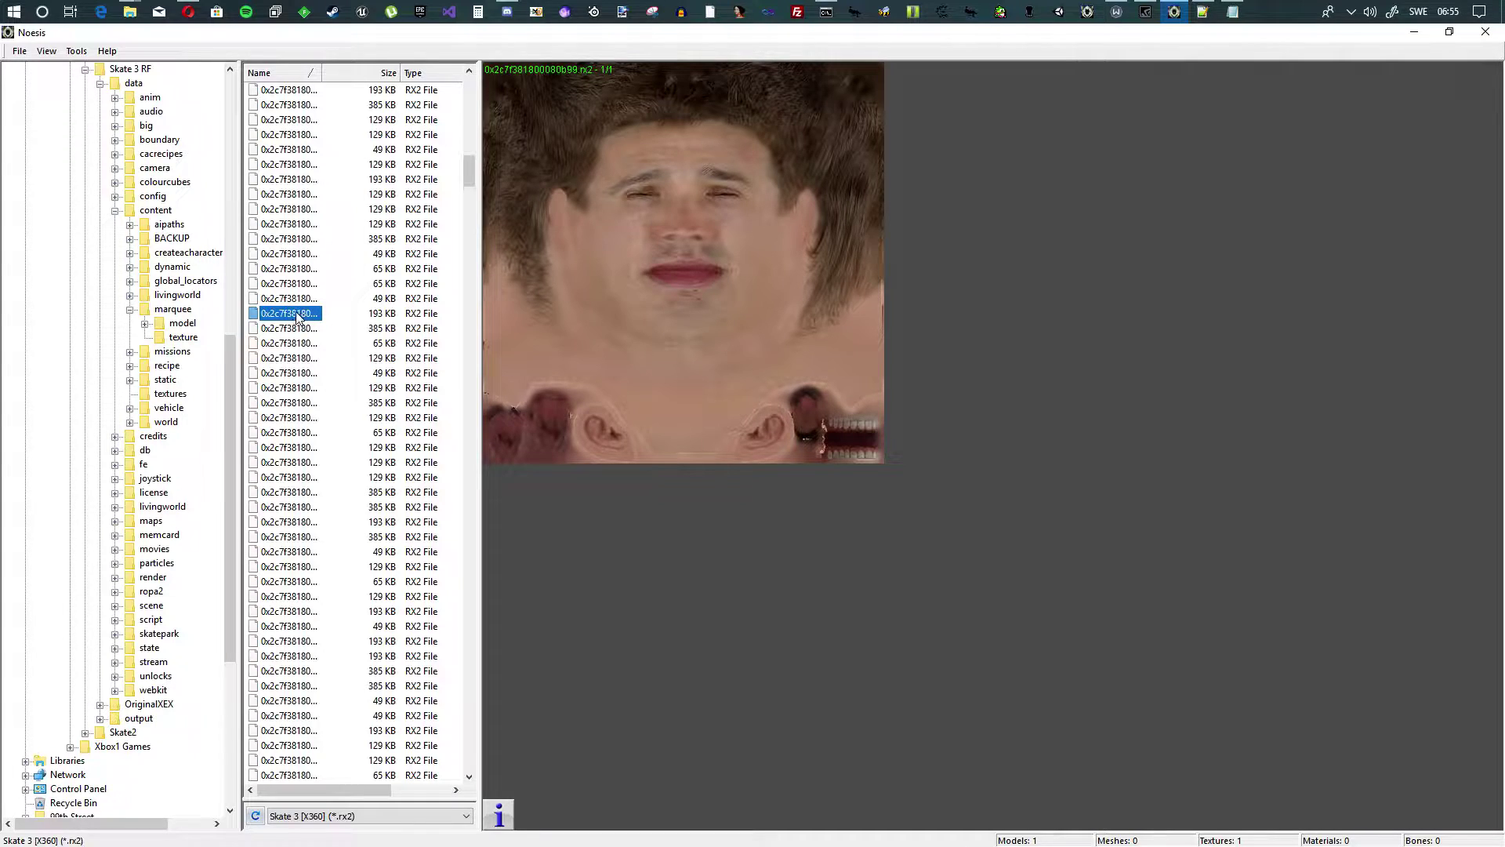
Export the face texture as 0x2c7f381800080b99out.tga and minimize Noesis.
right_click(294, 313)
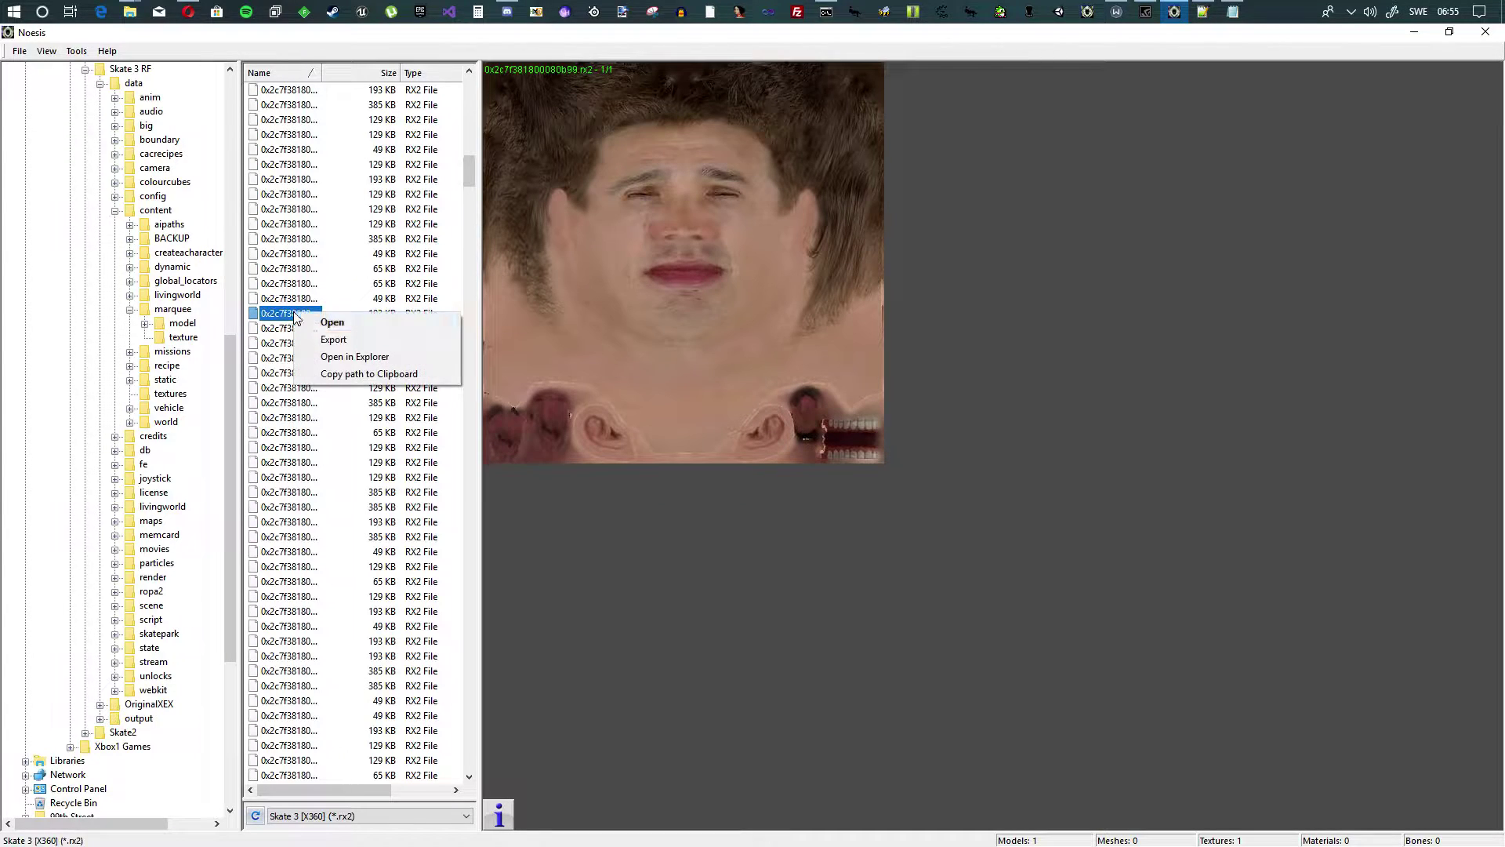
left_click(350, 341)
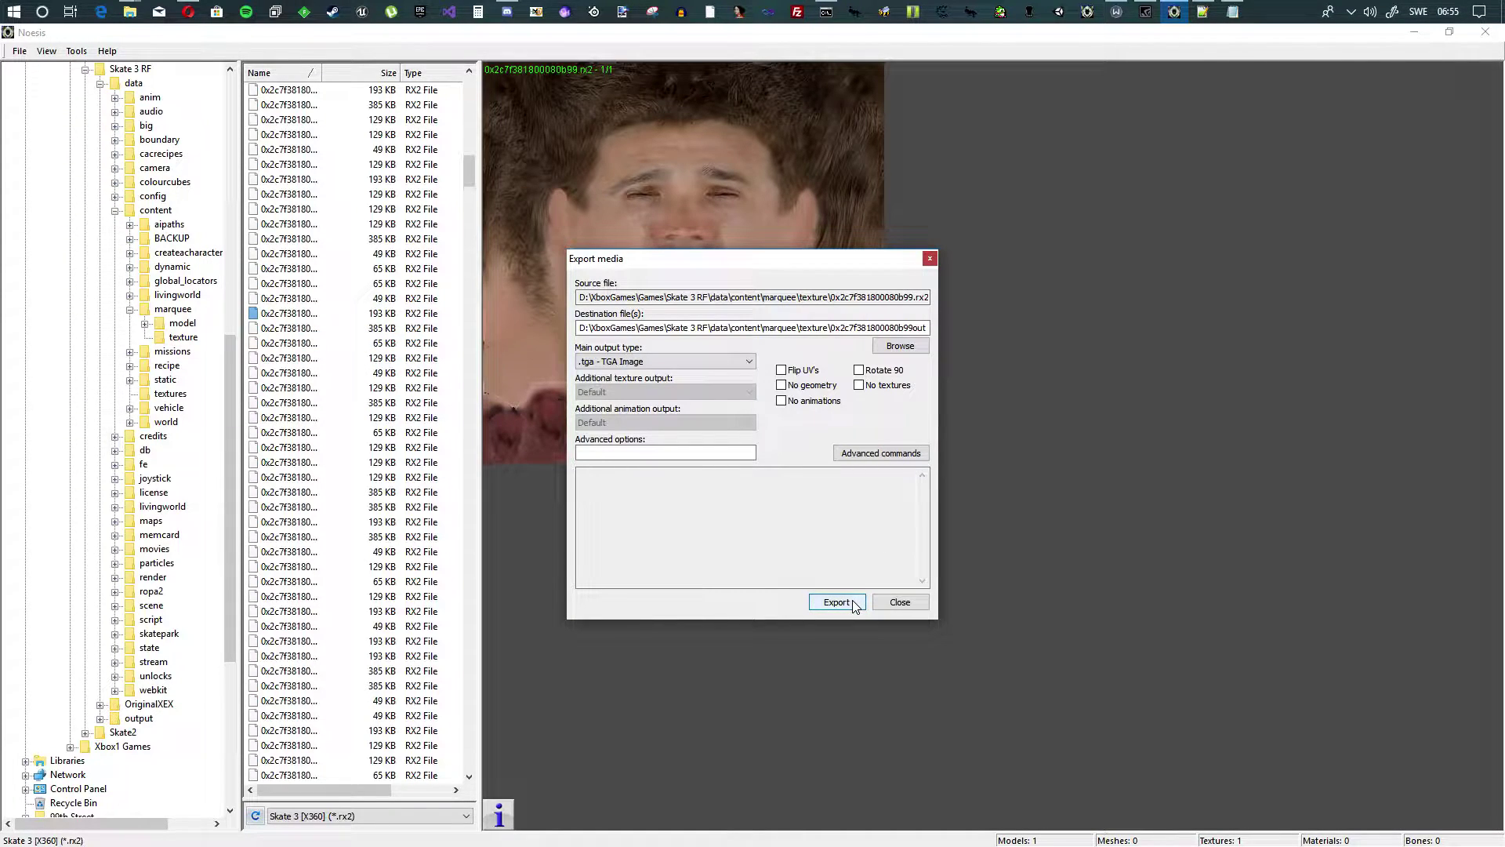
left_click(856, 606)
left_click(761, 467)
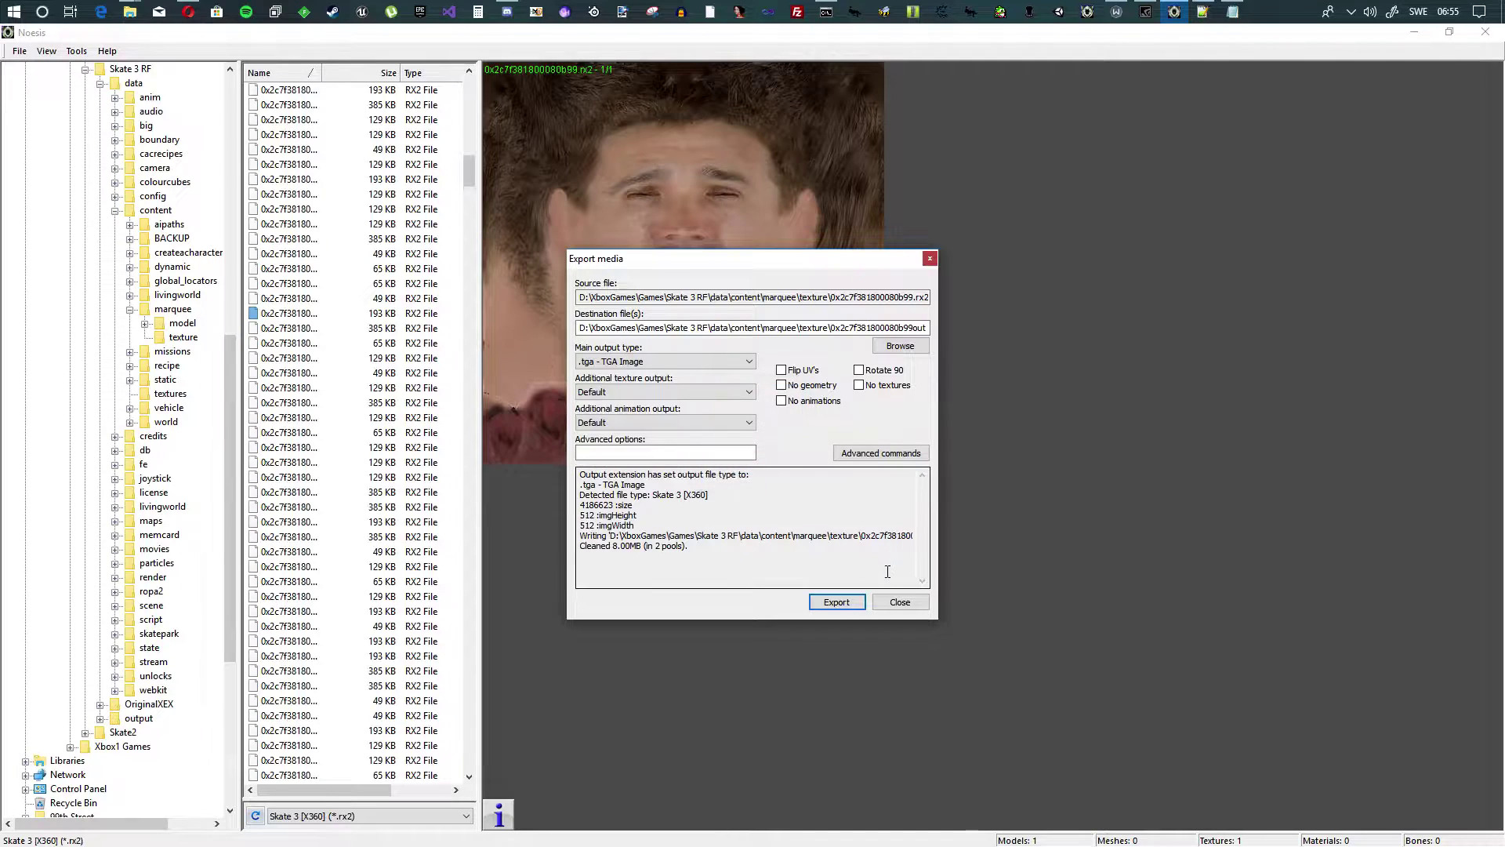
left_click(899, 602)
left_click(1413, 32)
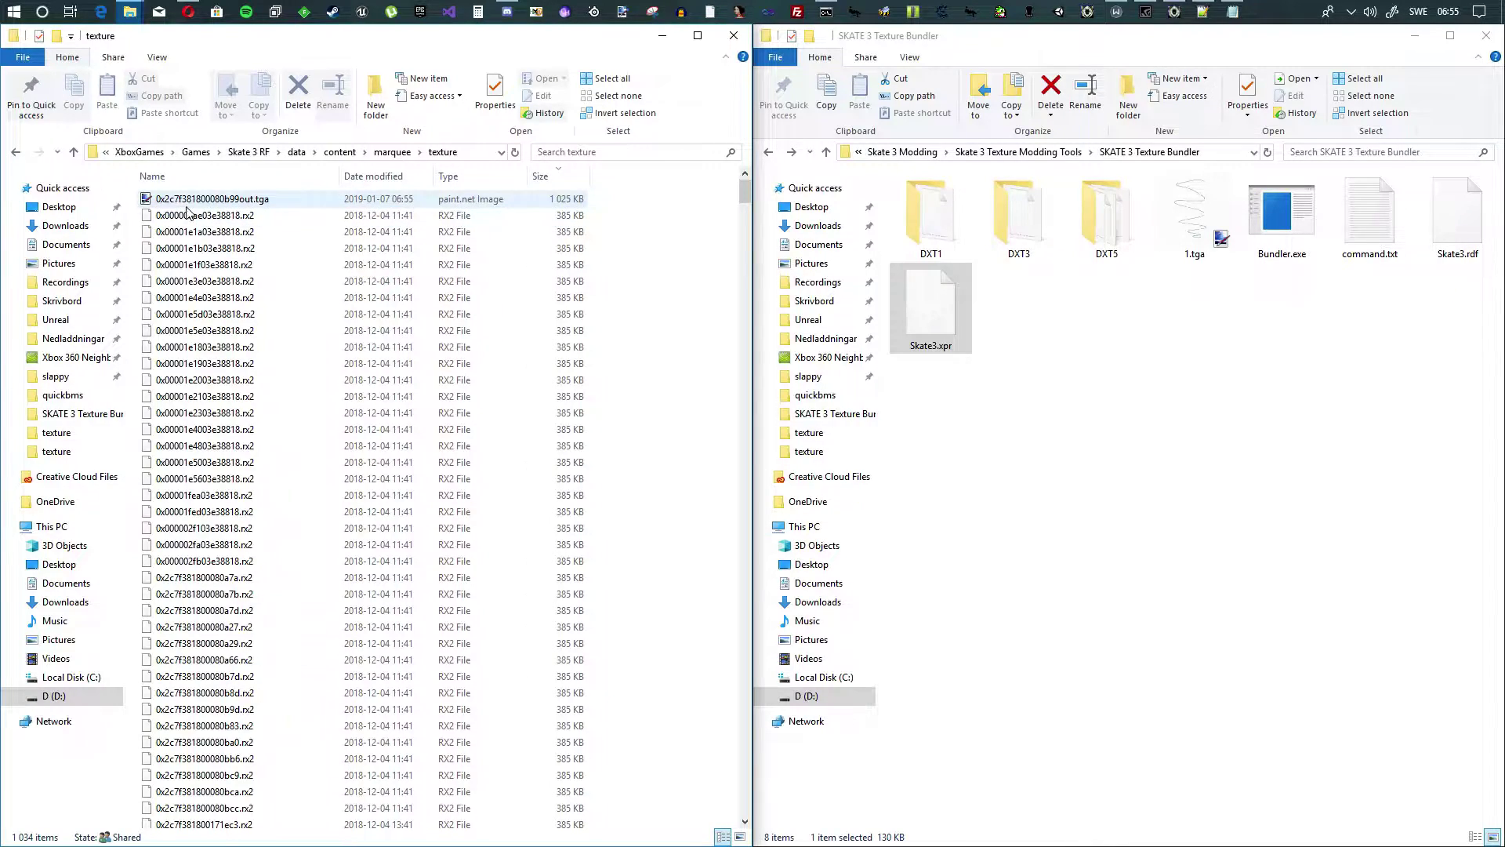
double_click(220, 200)
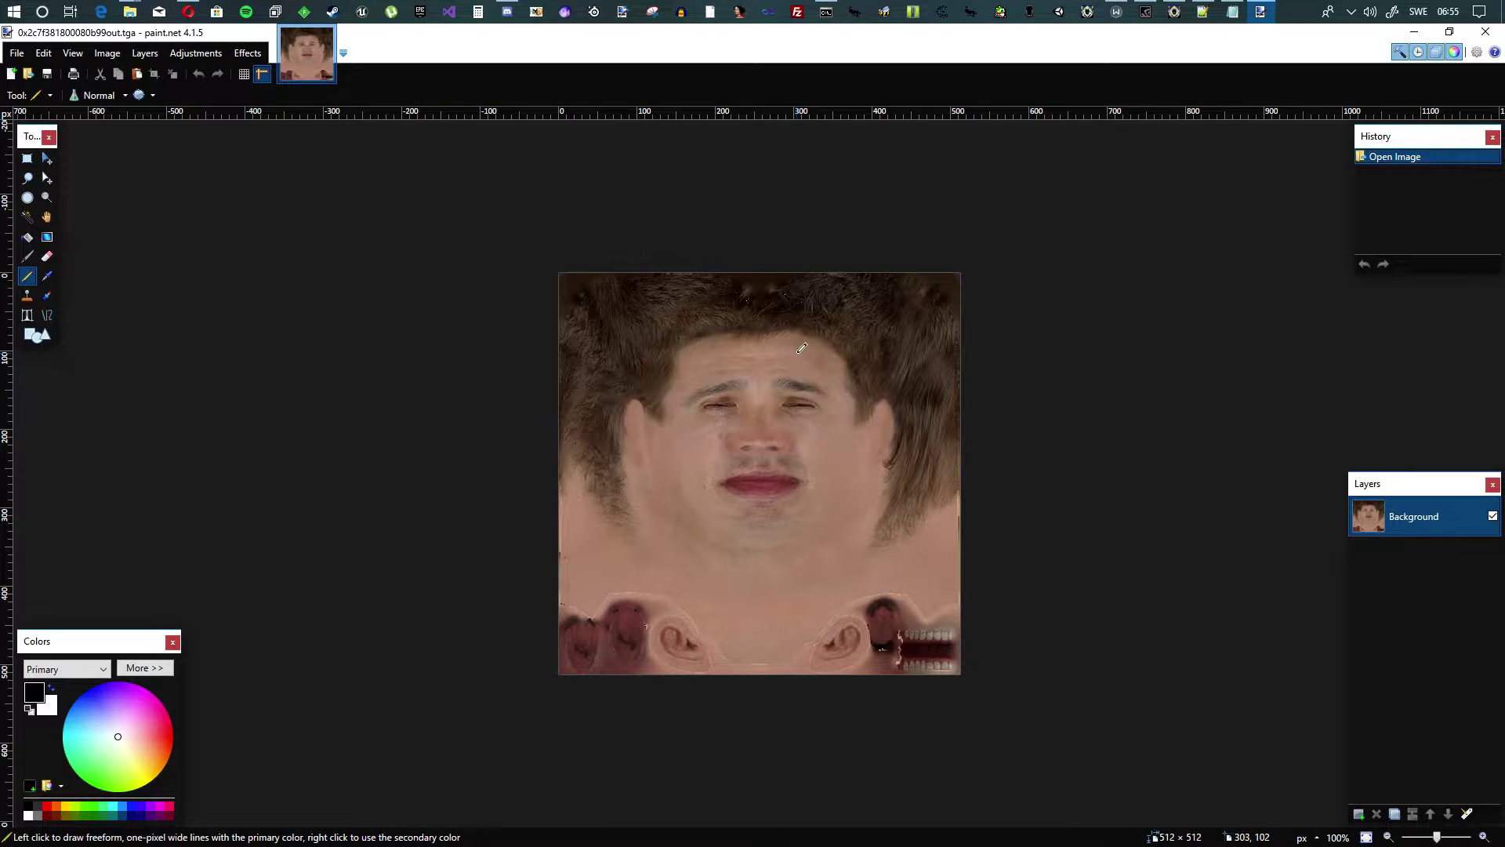
left_click(1489, 34)
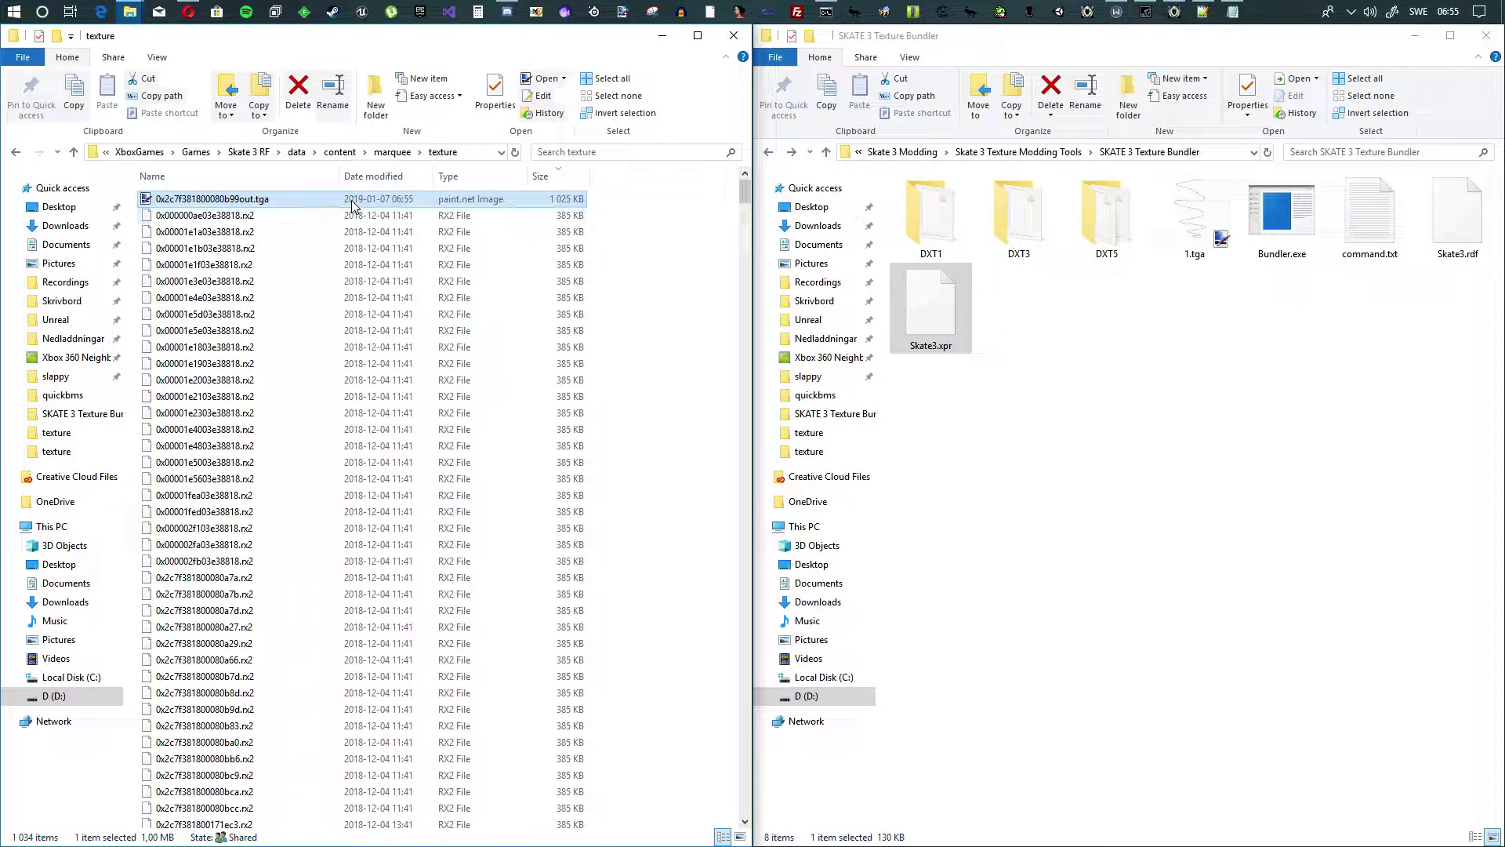
Paste the exported face texture .tga into the SKATE 3 Texture Bundler folder.
left_click(688, 243)
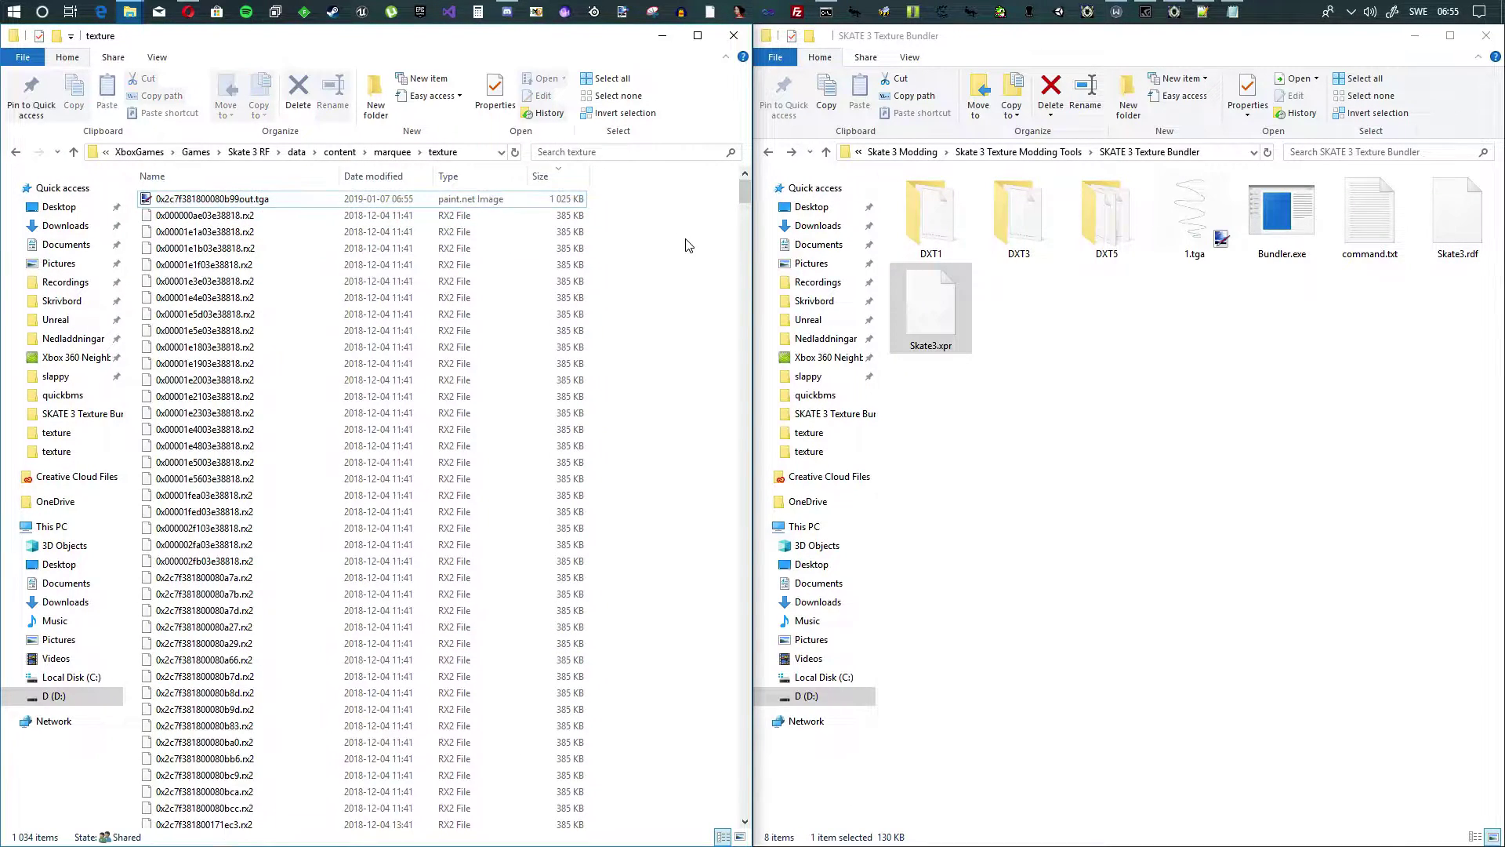
left_click(252, 207)
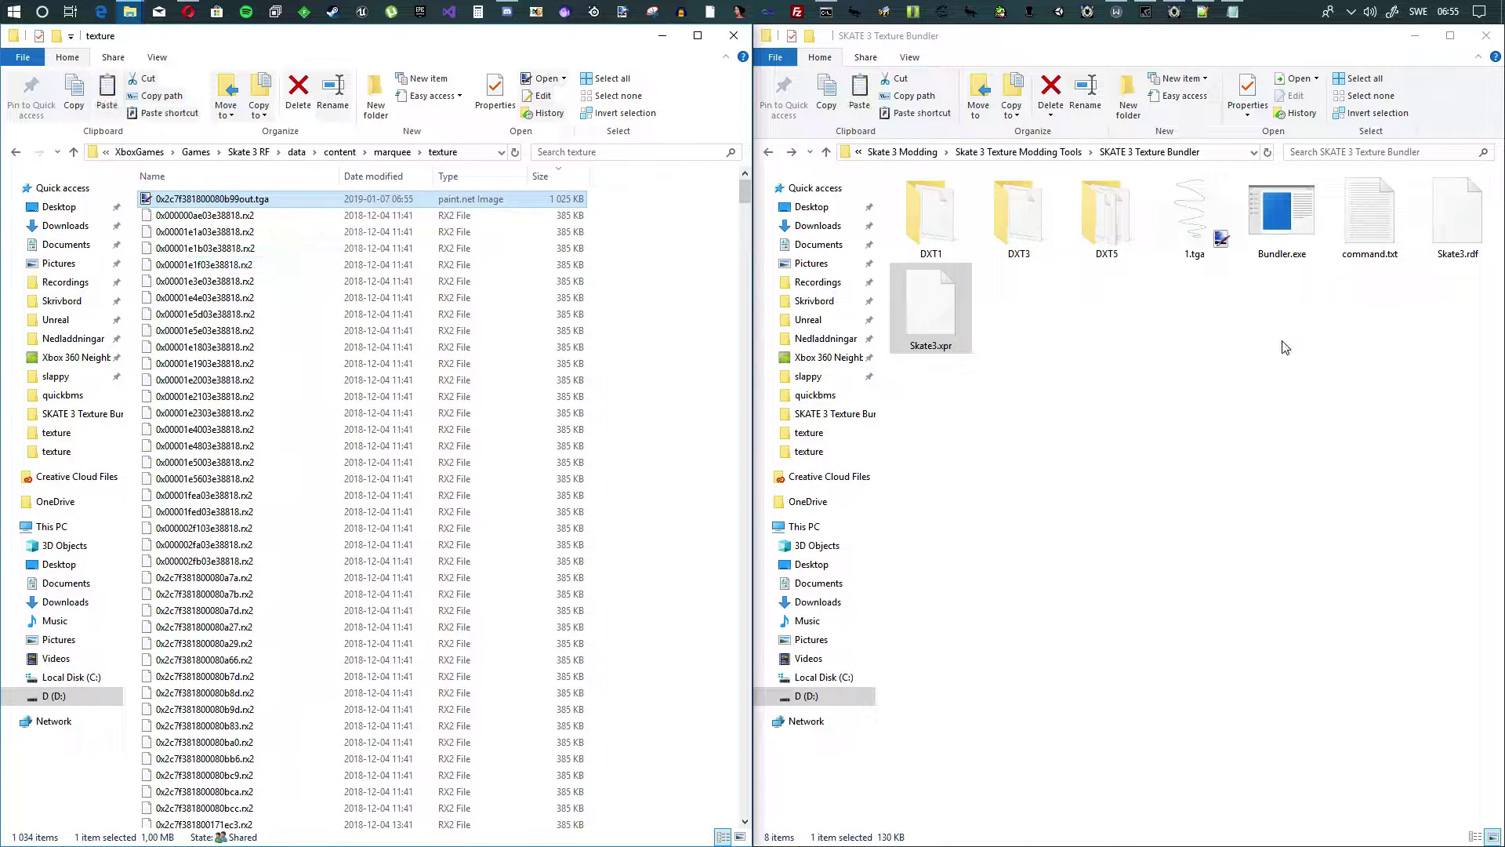
left_click(1240, 364)
key("ctrl+v")
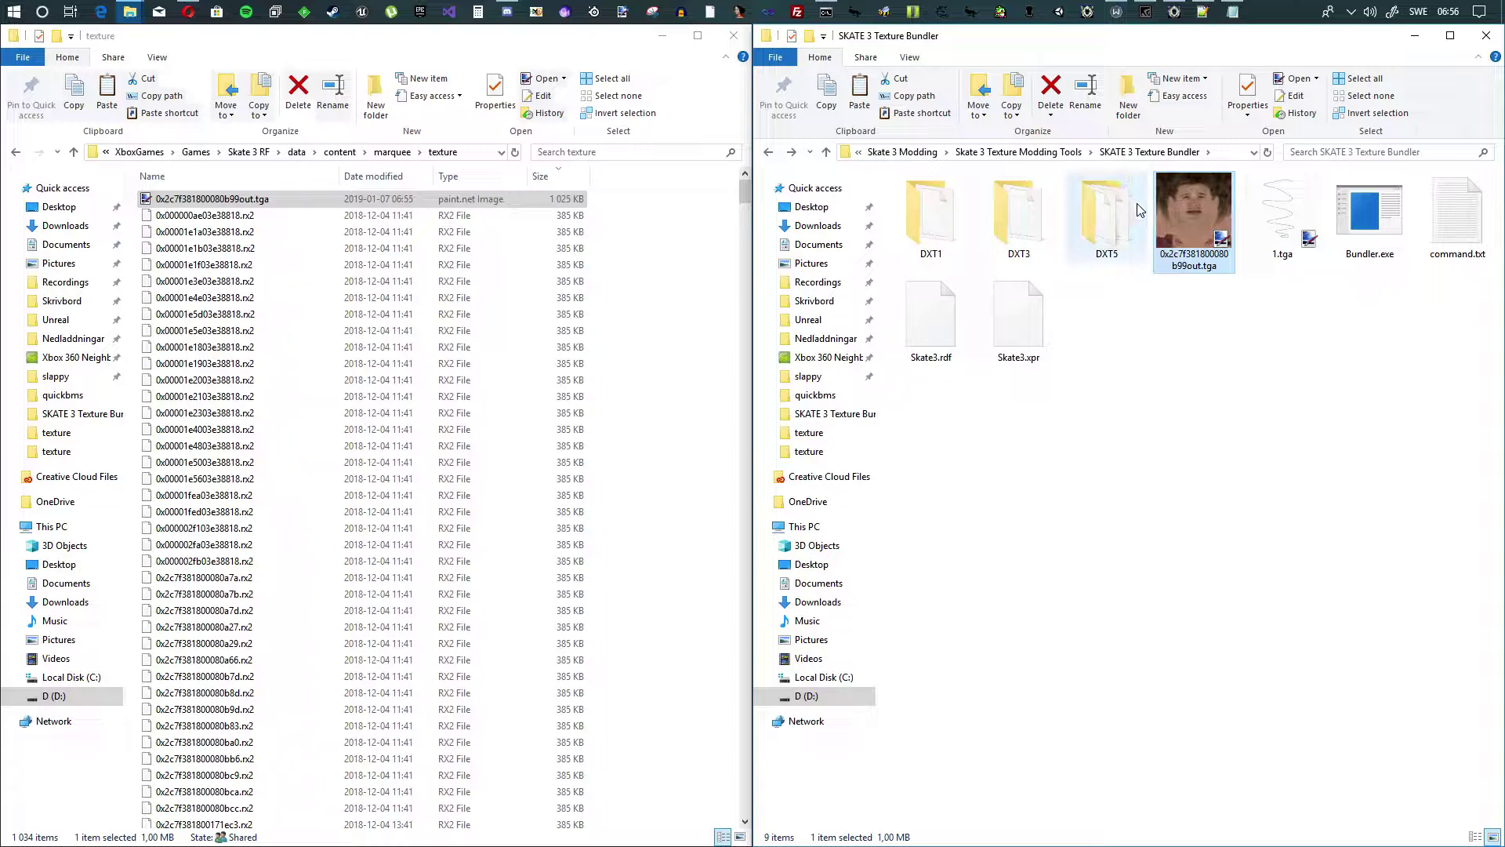
Rename the pasted face texture to 1.tga, replacing the old 1.tga.
left_click(1043, 152)
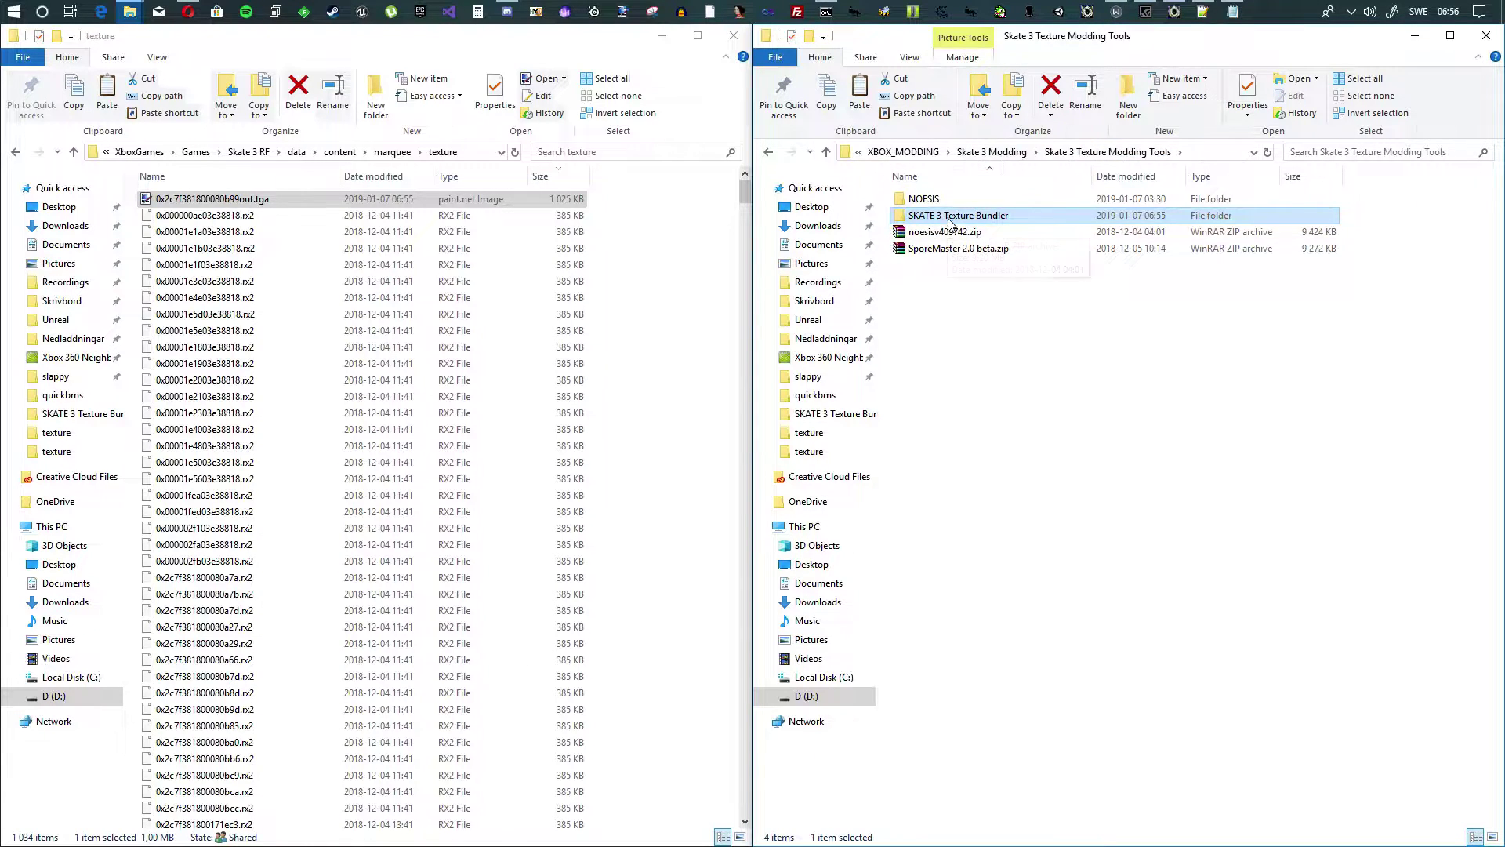
double_click(954, 217)
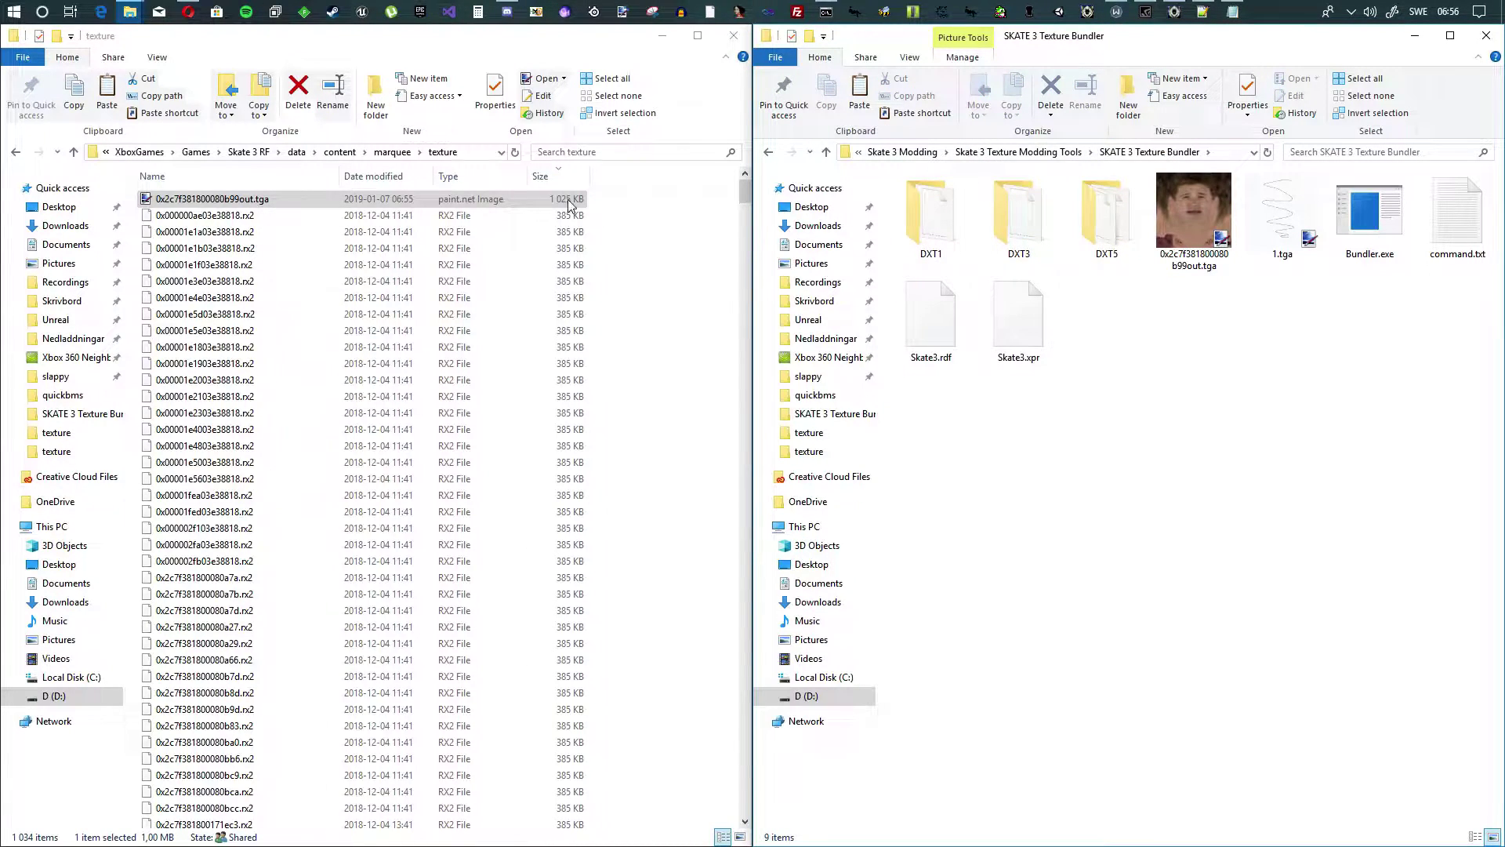
left_click(1188, 263)
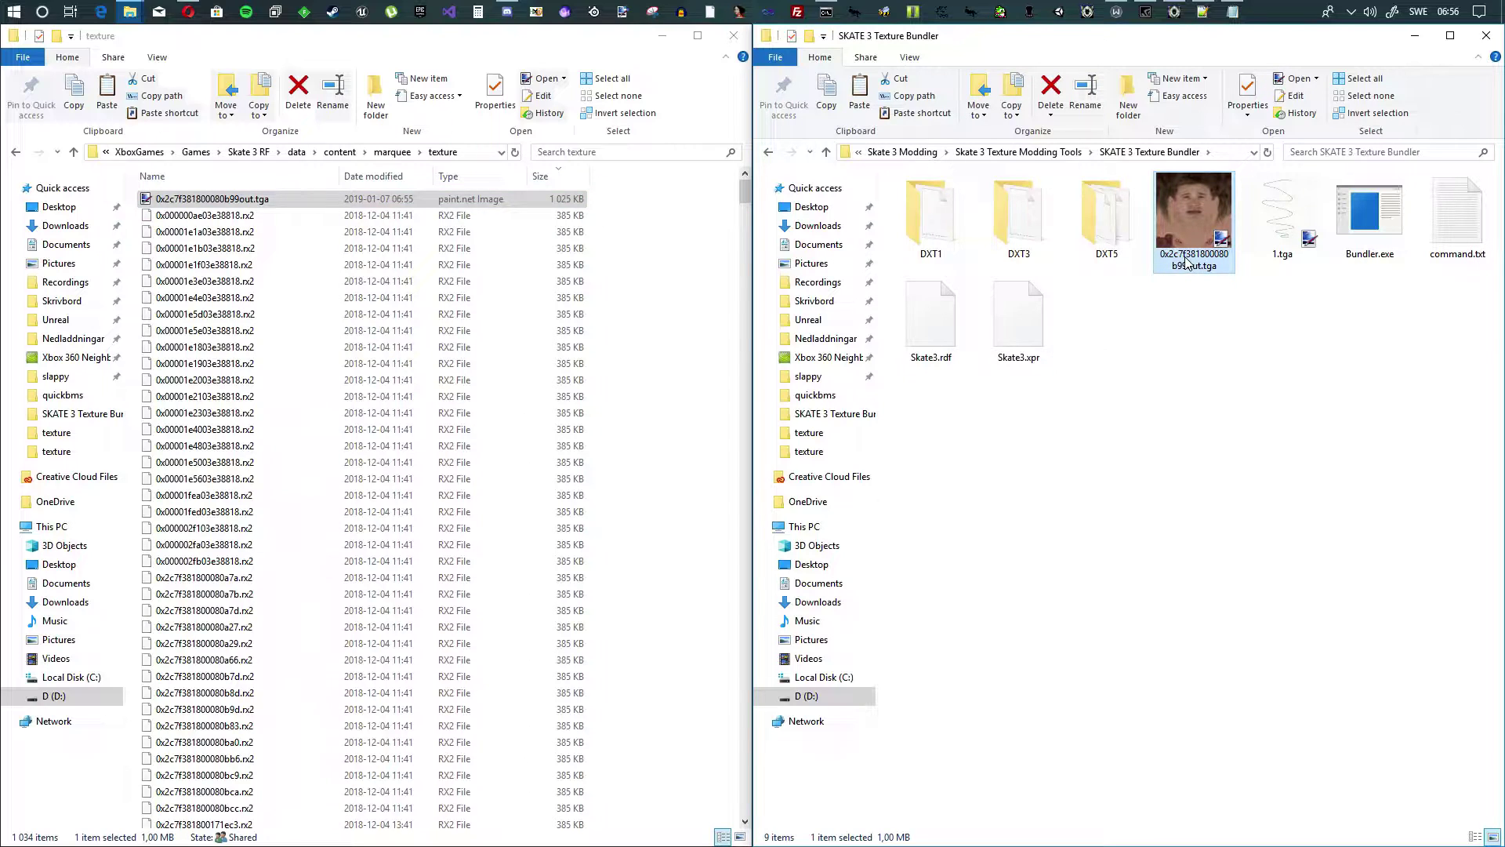
left_click(1188, 263)
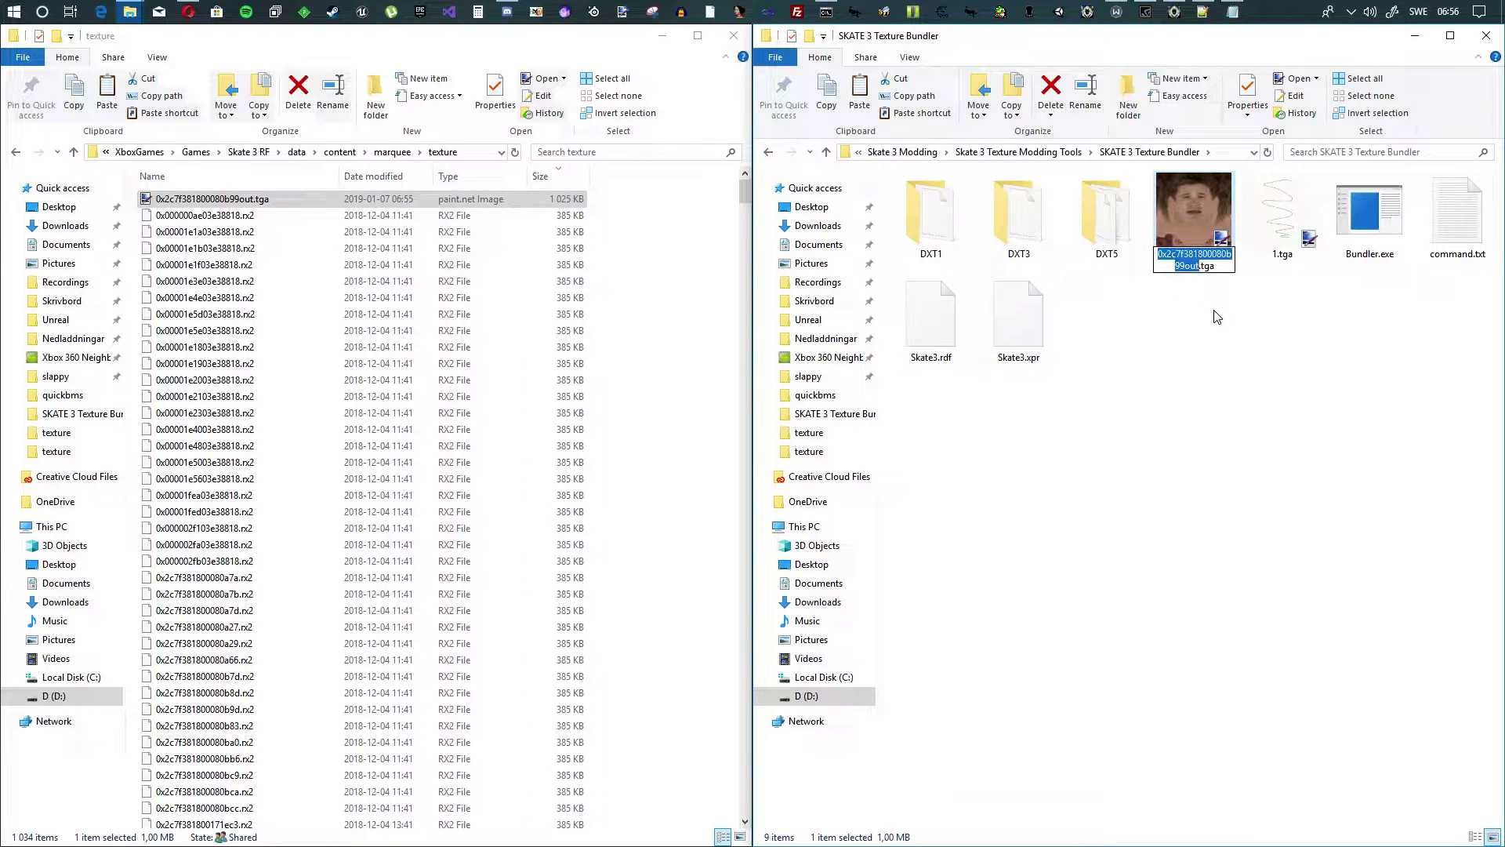
type("1")
key("Return")
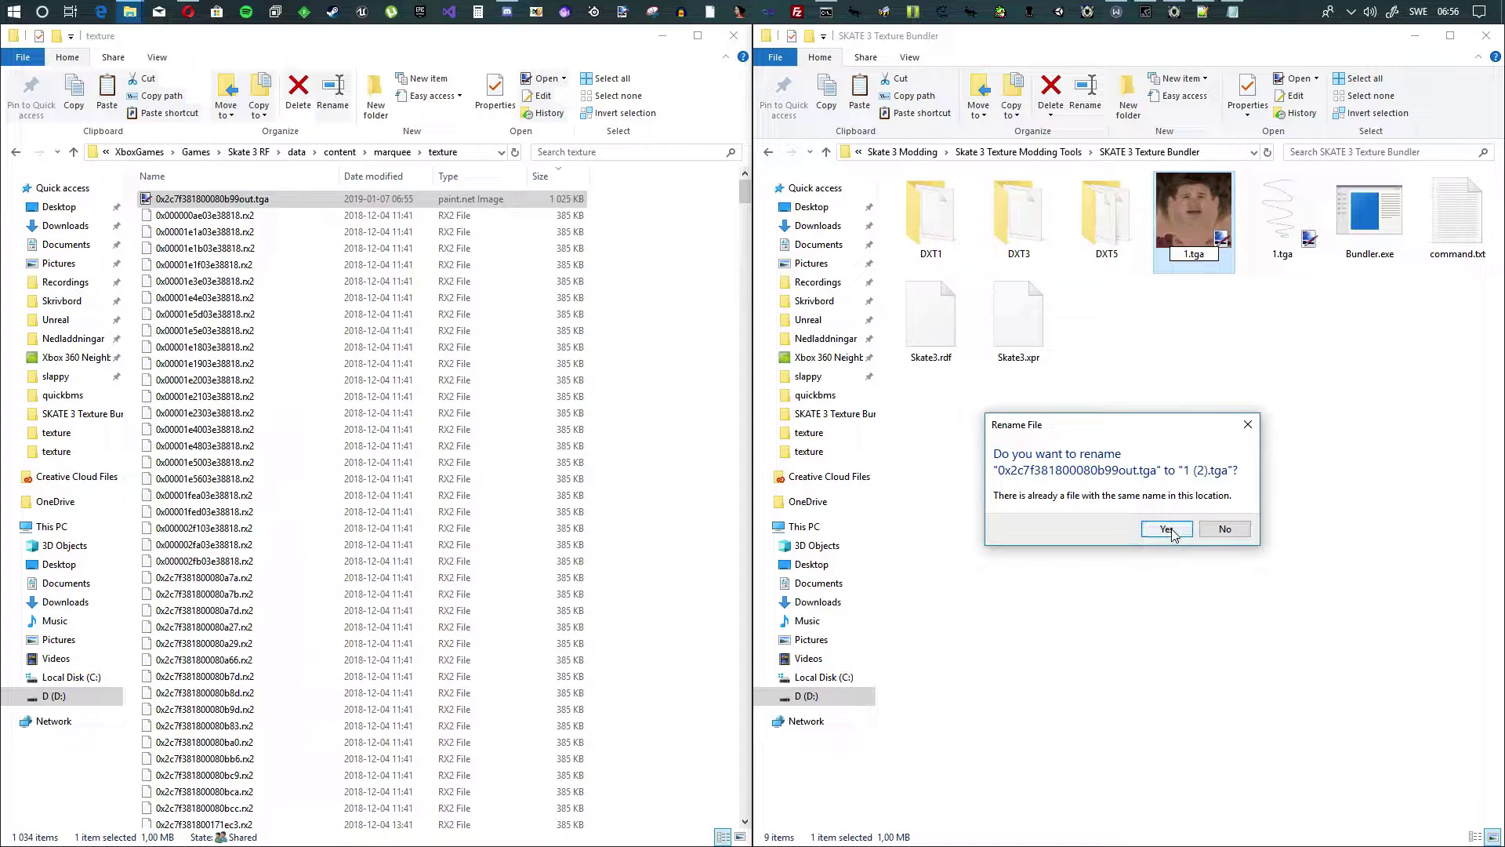
left_click(1168, 529)
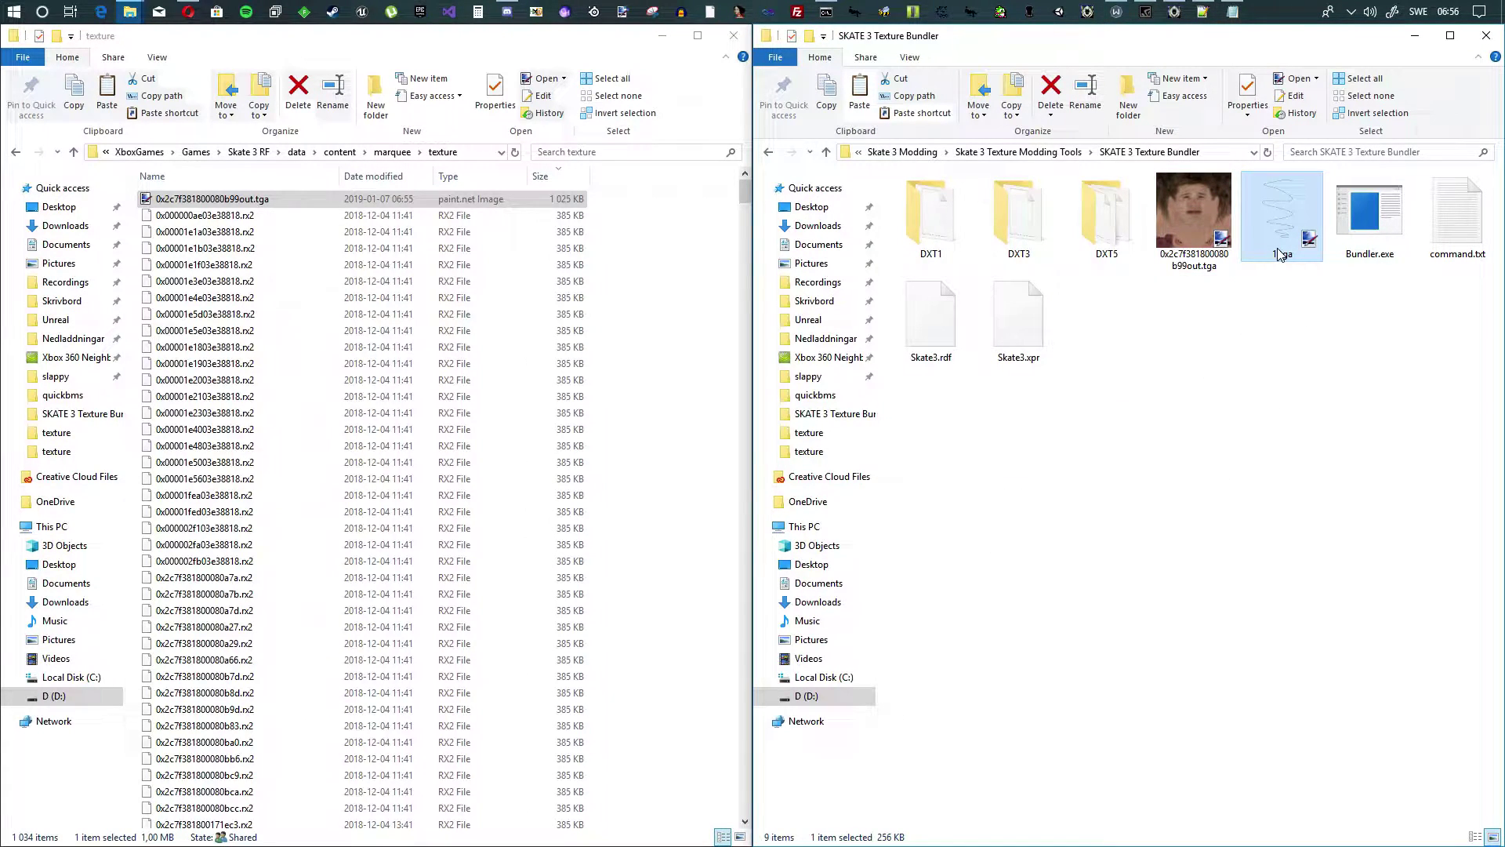
left_click(1192, 263)
type("1")
key("Return")
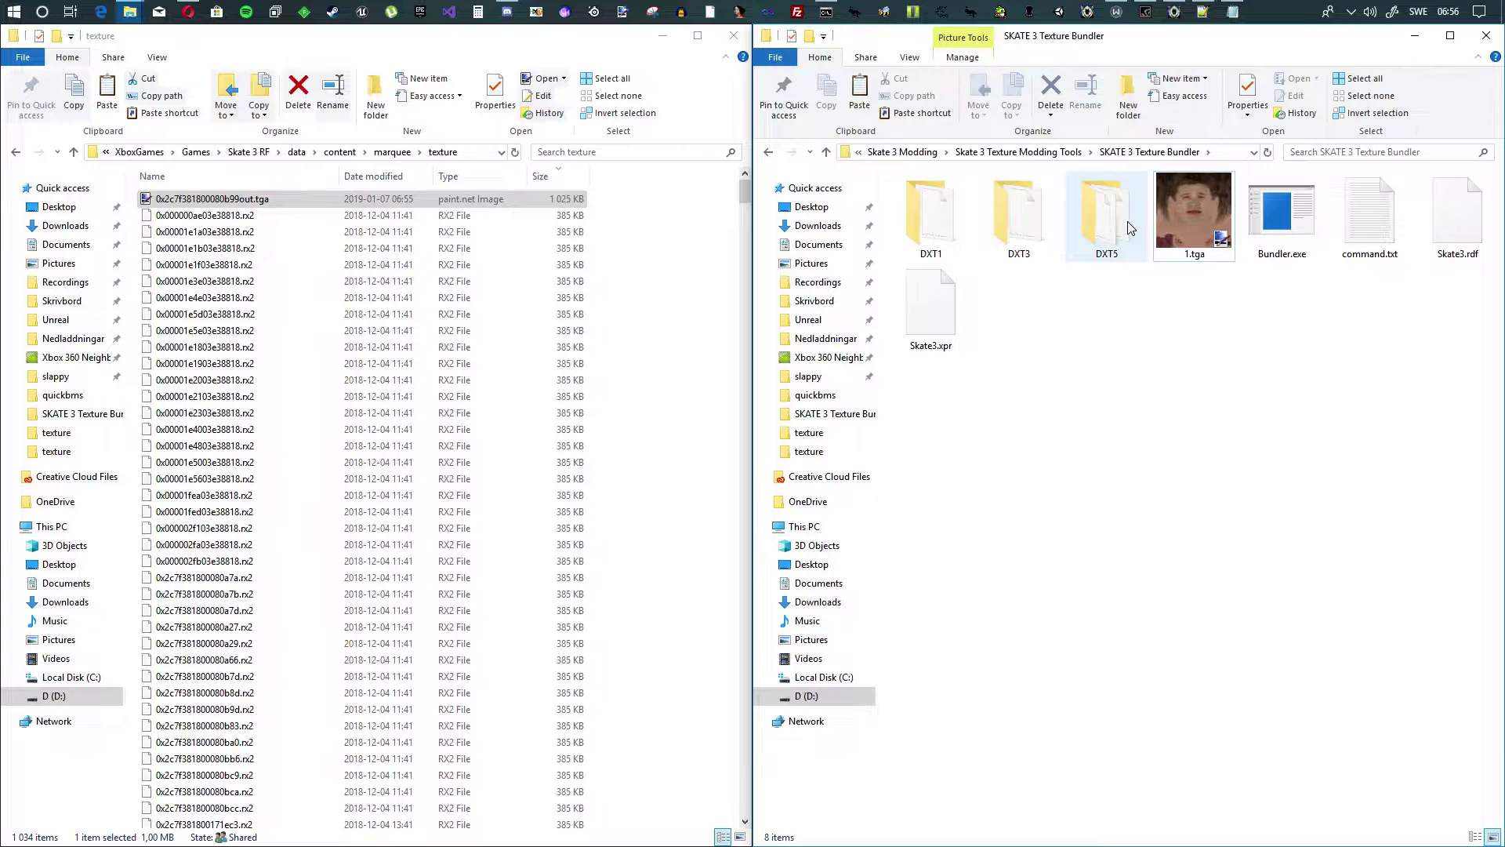
Open 1.tga, scribble black and red pencil lines on the face, and save as 32-bit TGA.
double_click(1220, 208)
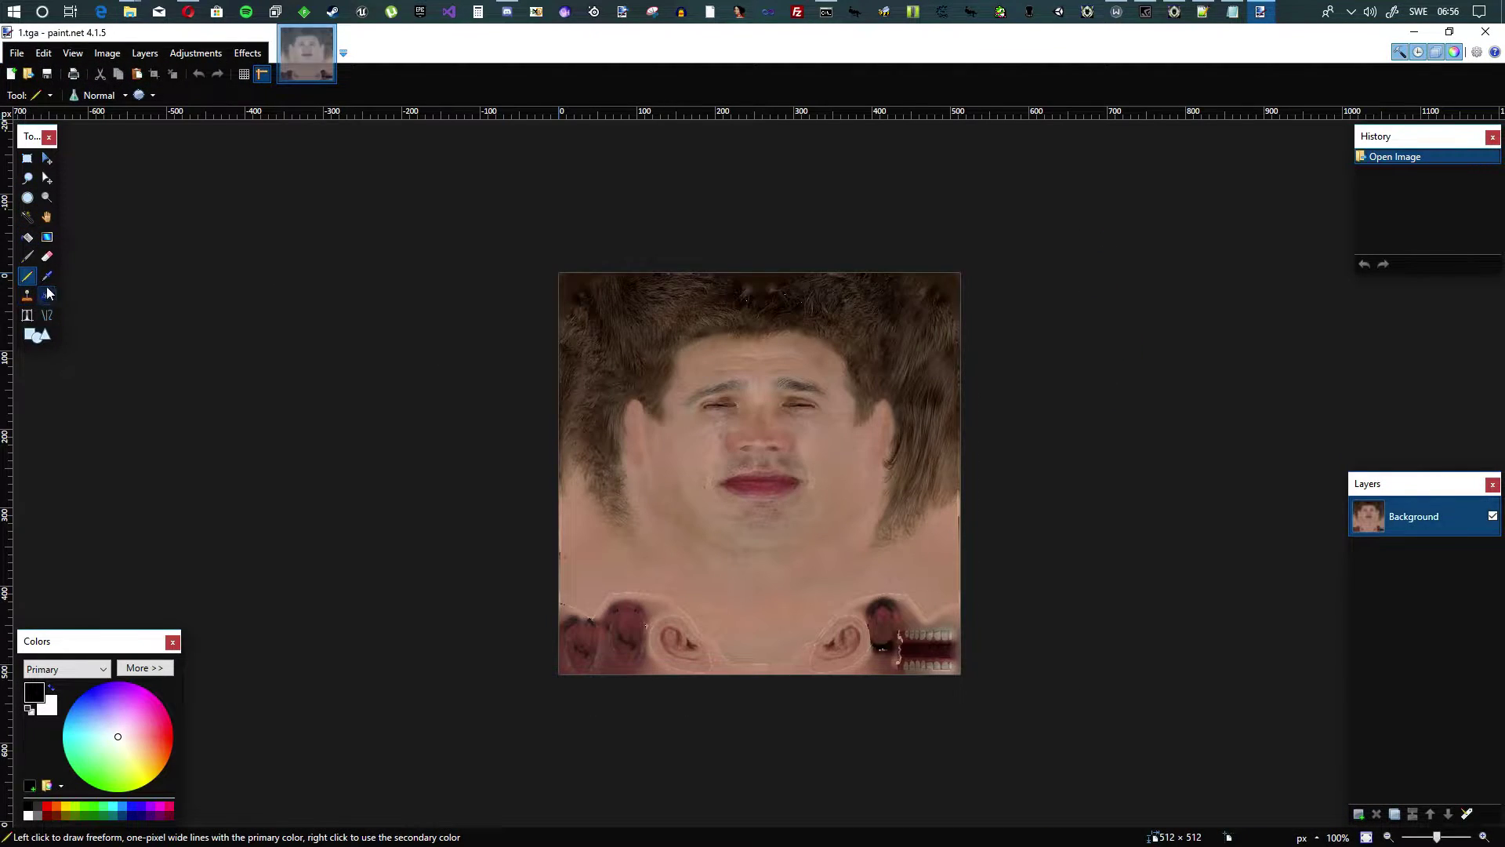
mouse_move(800, 364)
left_mouse_down()
mouse_move(727, 392)
mouse_move(800, 572)
mouse_move(788, 329)
mouse_move(712, 439)
mouse_move(792, 422)
mouse_move(823, 612)
mouse_move(815, 360)
mouse_move(776, 561)
left_mouse_up()
left_click(171, 739)
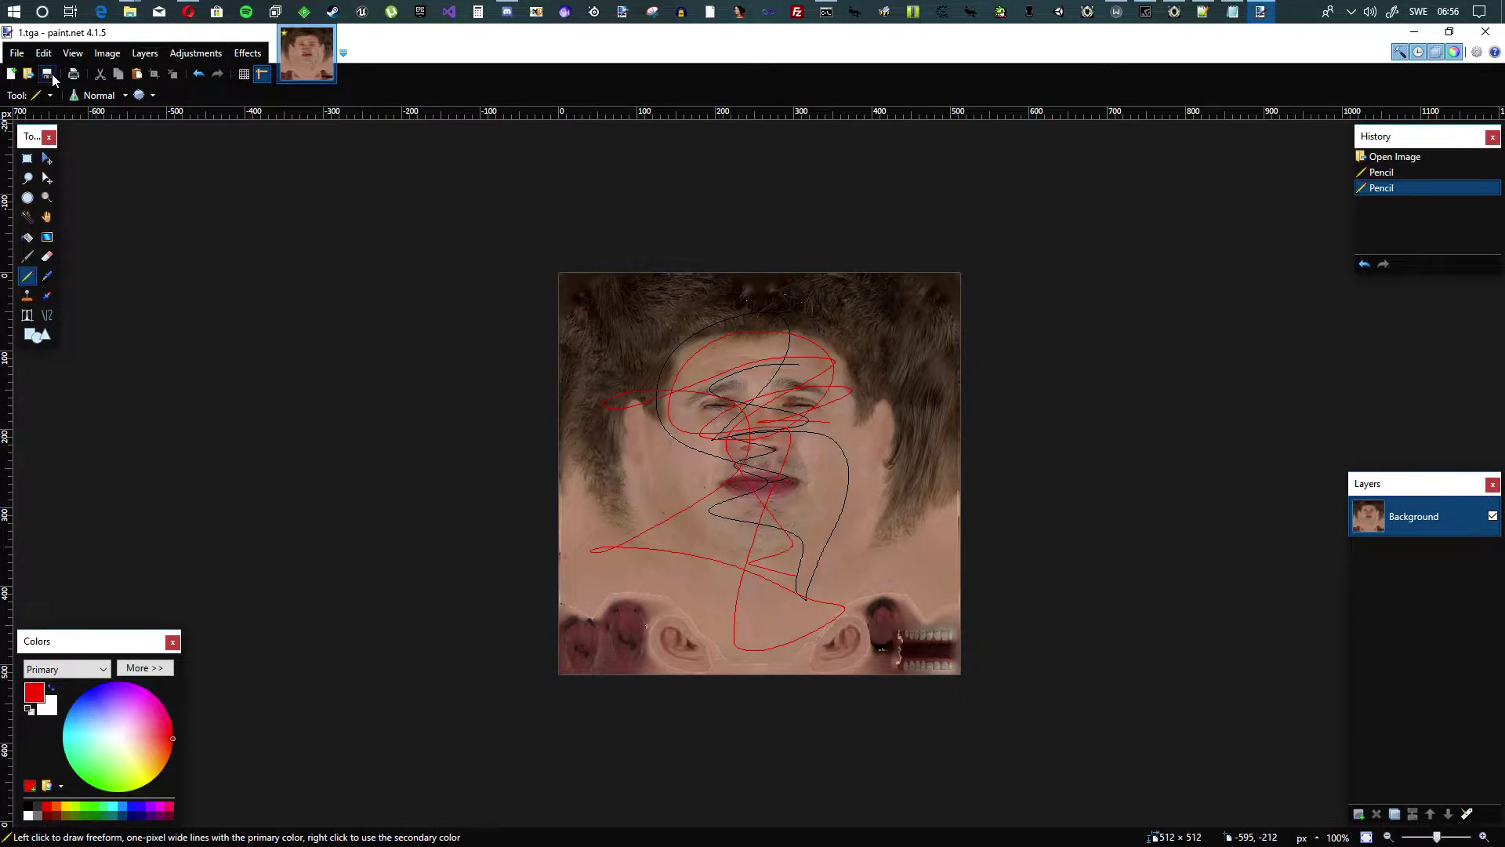
left_click(47, 74)
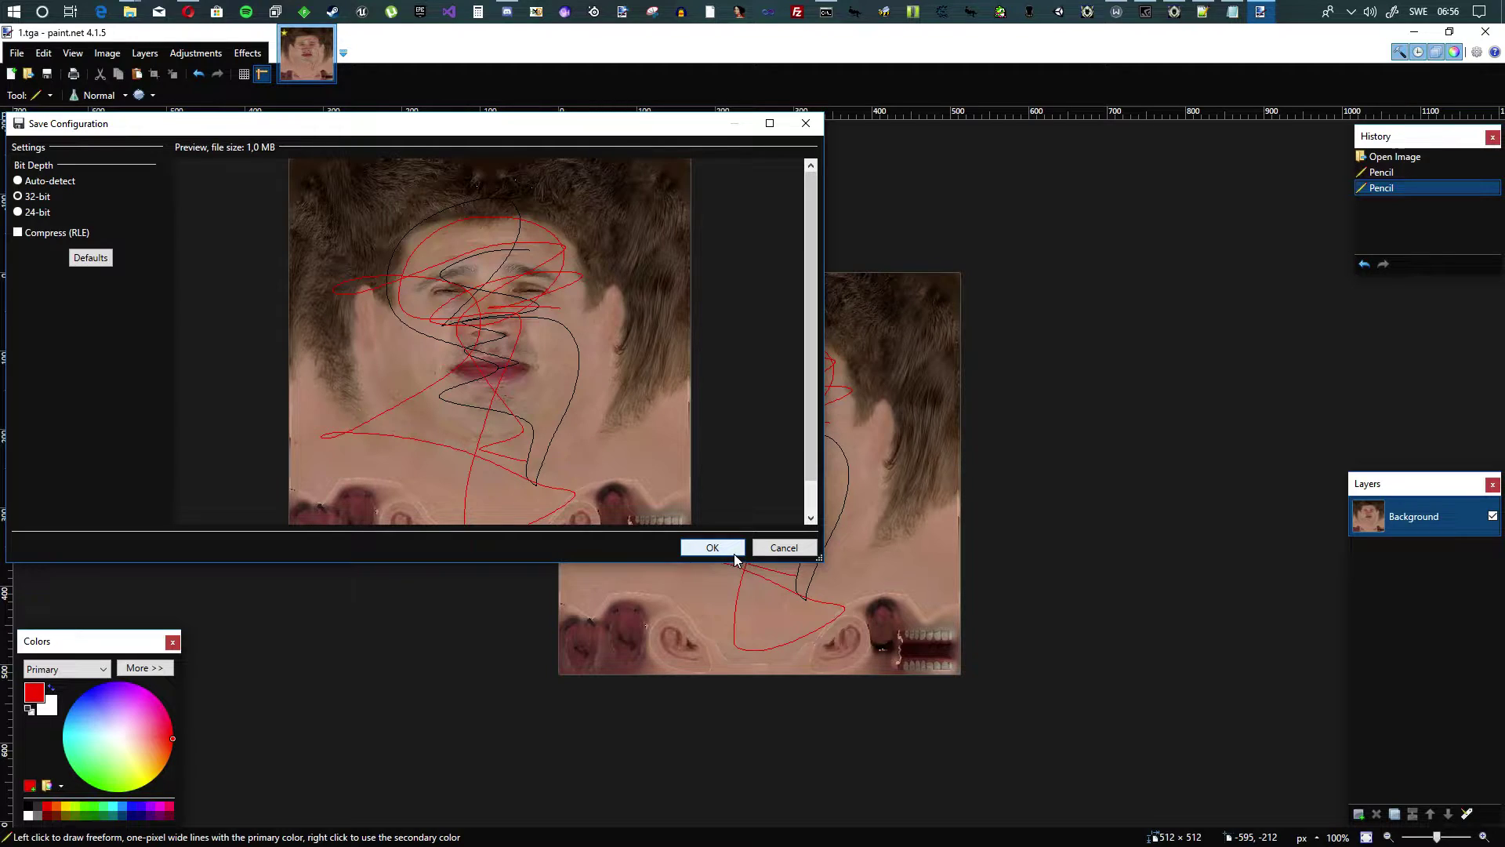
left_click(22, 238)
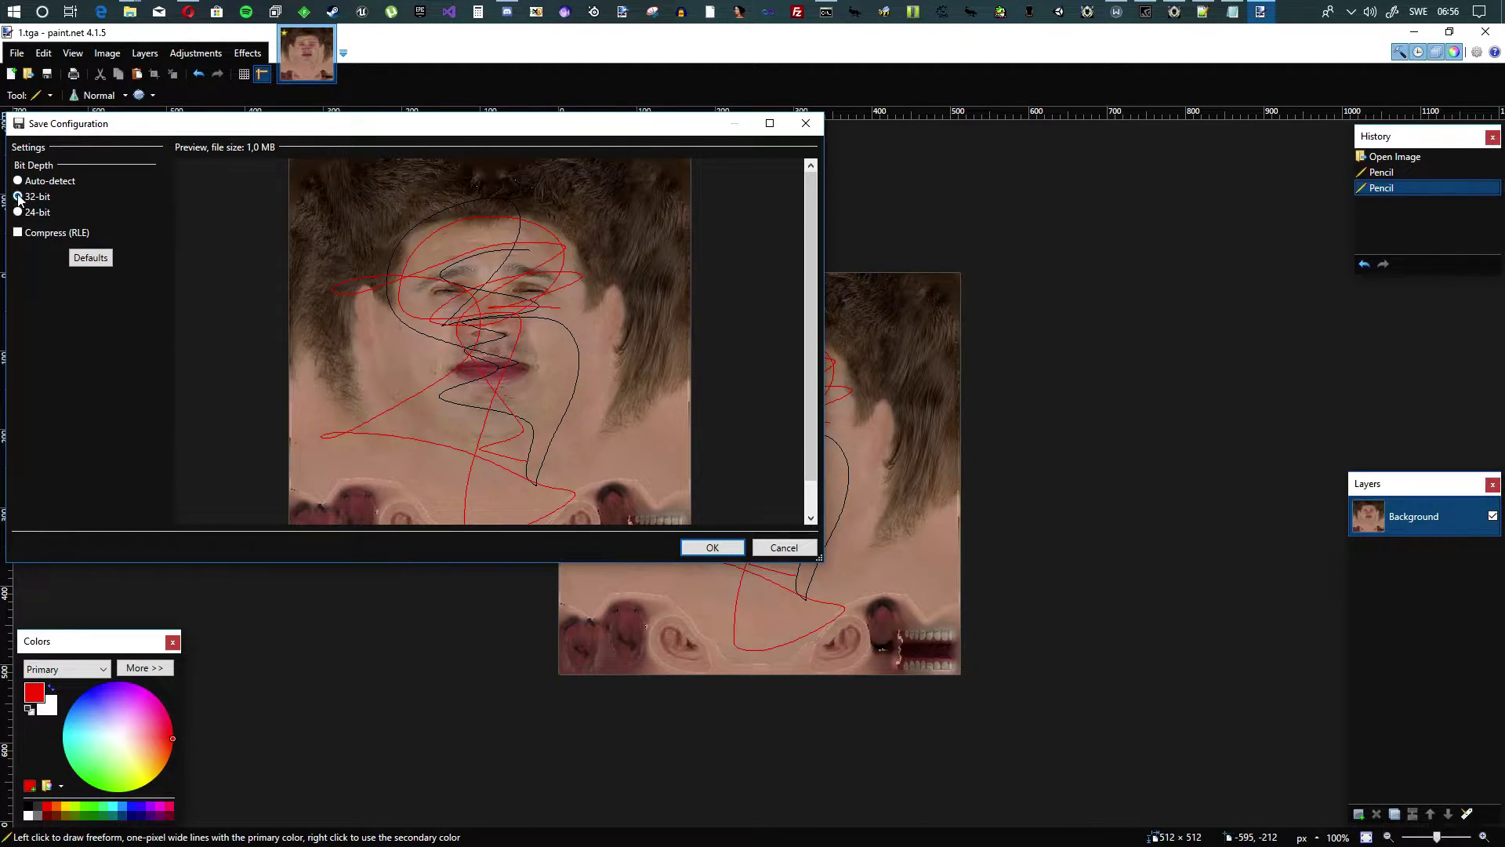